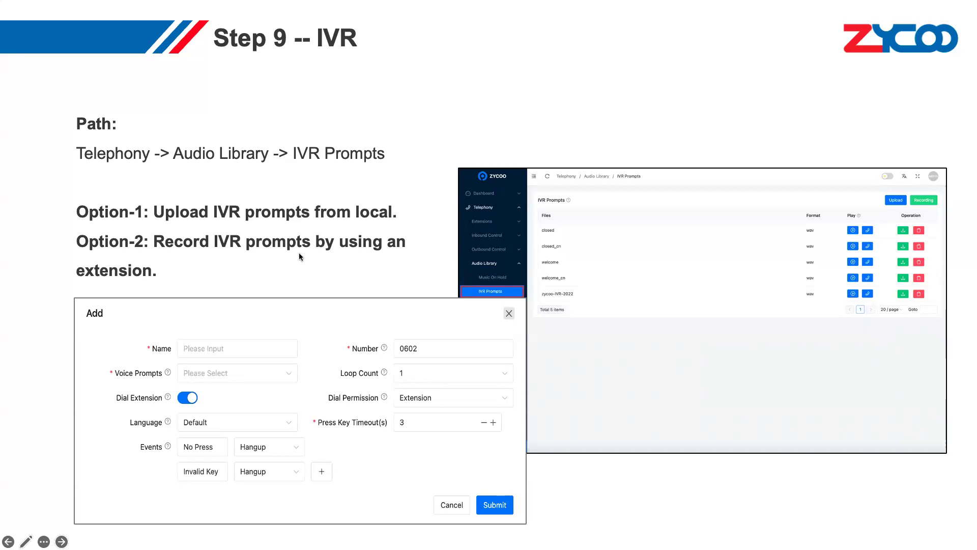
Step: Switch to the IP Phone System in Chrome and open the IVR list under the telephony inbound controls
mouse_move(976, 1)
click(80, 239)
click(70, 219)
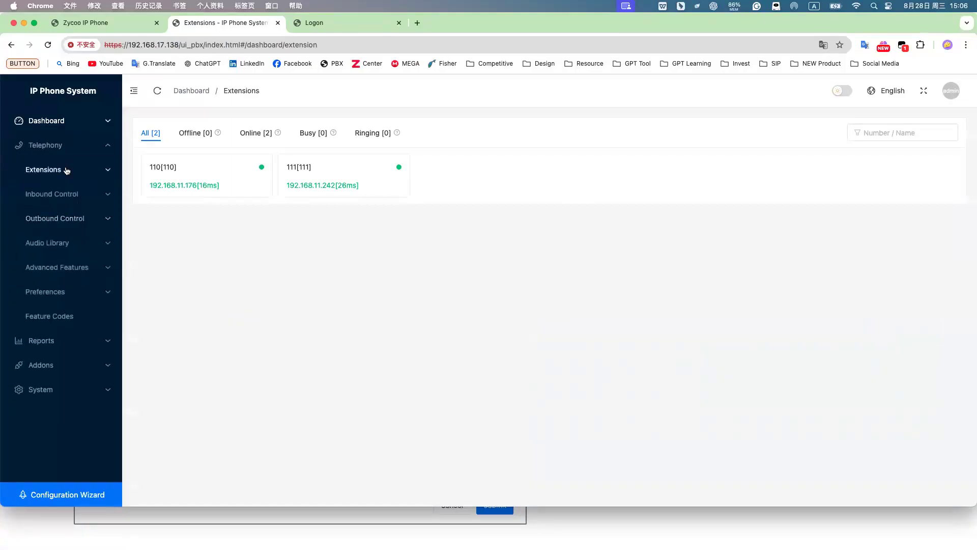
click(63, 198)
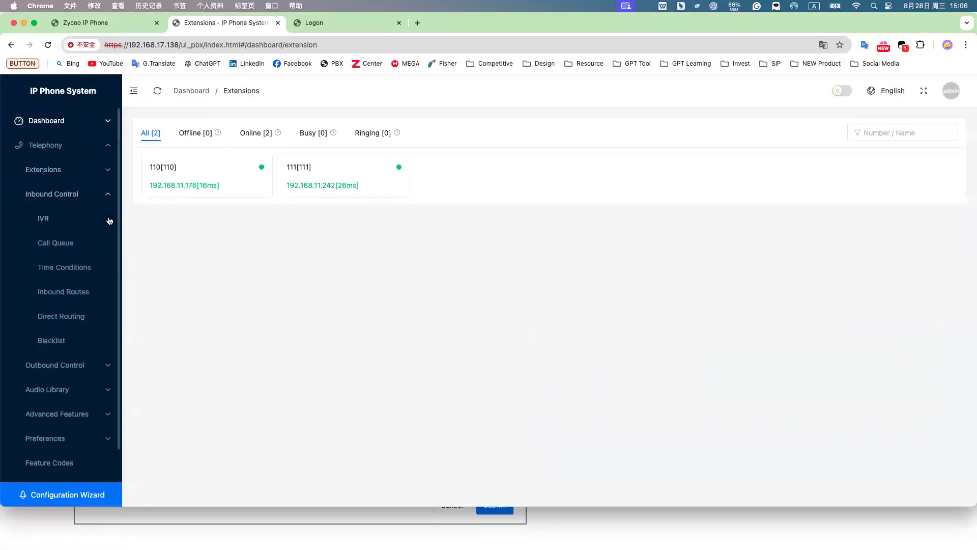
click(58, 218)
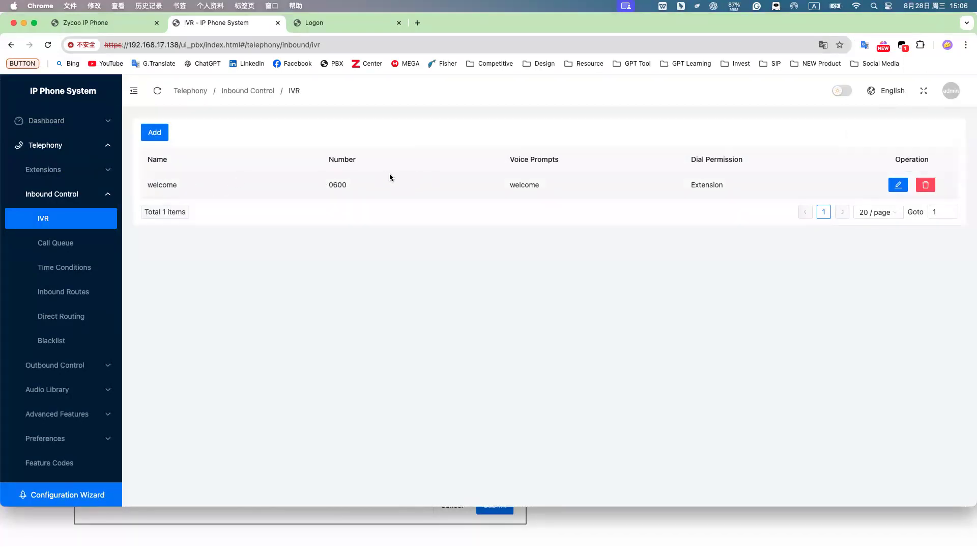
Step: Open a new IVR entry form, examine its name, number and event settings, and discard it
click(164, 138)
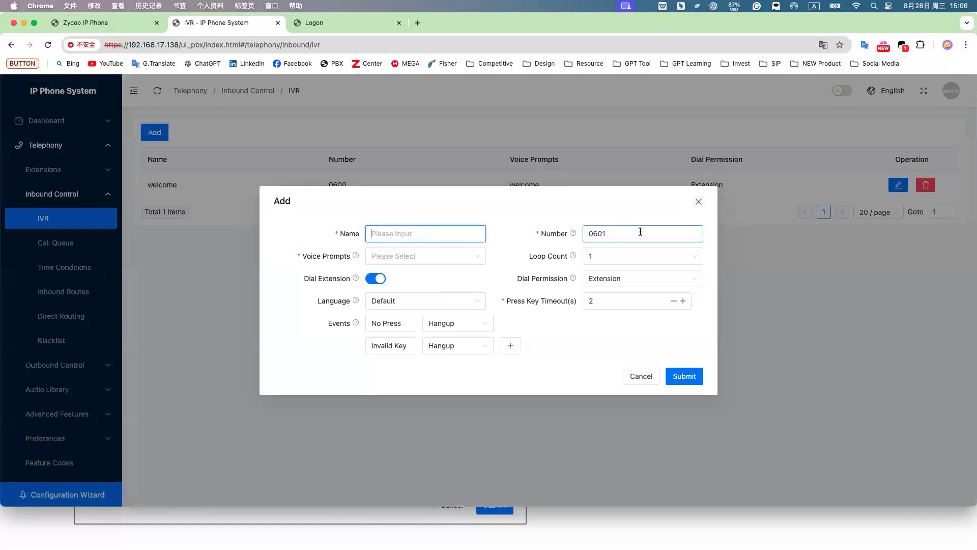
drag(639, 230, 501, 237)
click(593, 234)
click(550, 247)
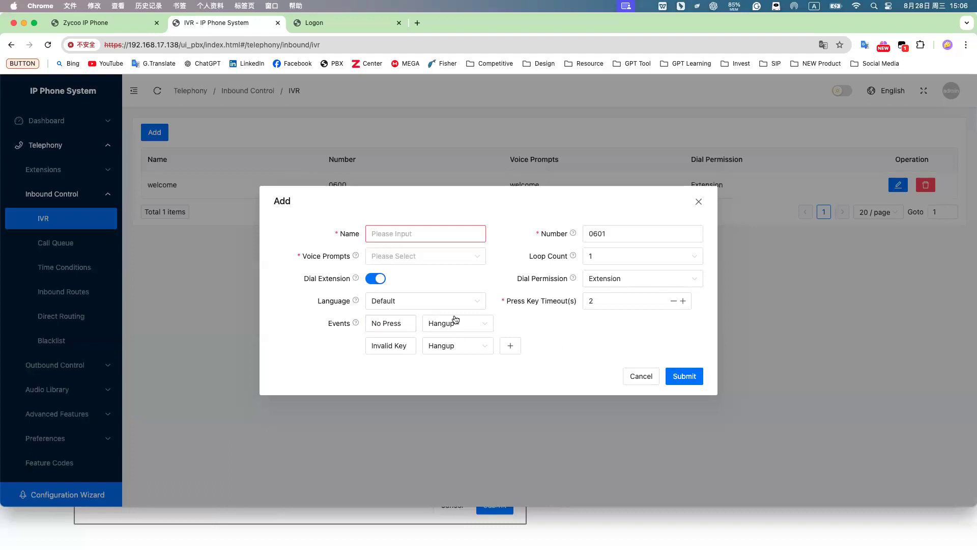
click(625, 377)
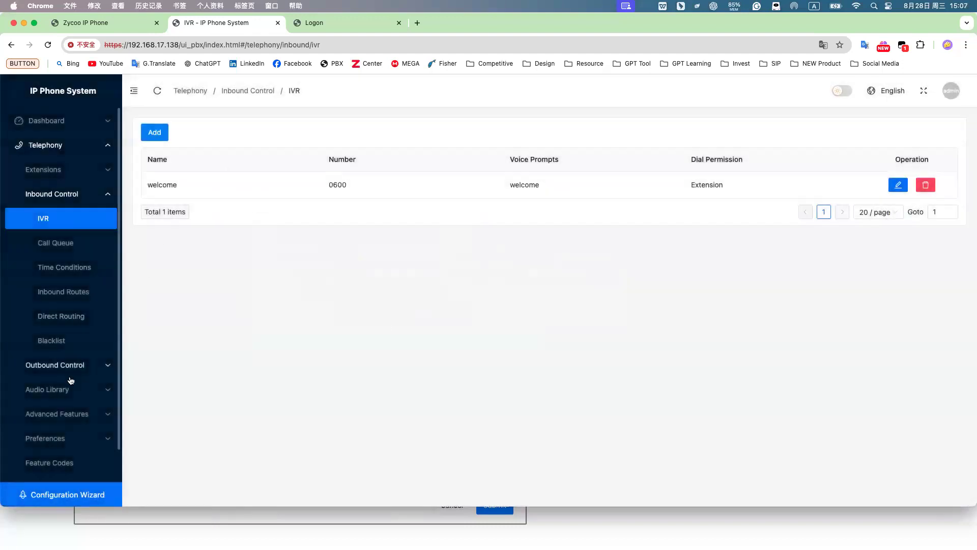
Step: Review the IVR prompts in the Audio Library and compare them with the voice prompt choices in a new IVR form
click(72, 388)
click(81, 294)
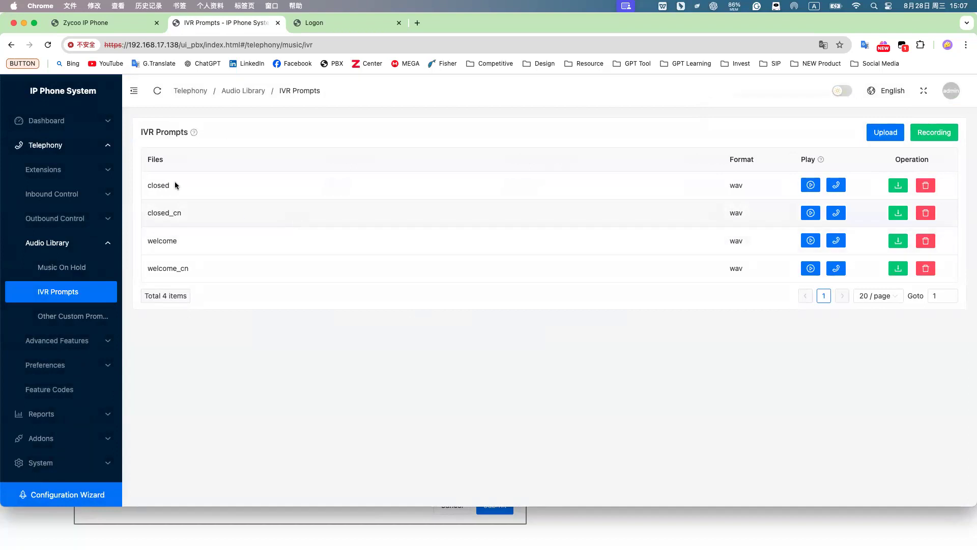
click(65, 194)
click(43, 219)
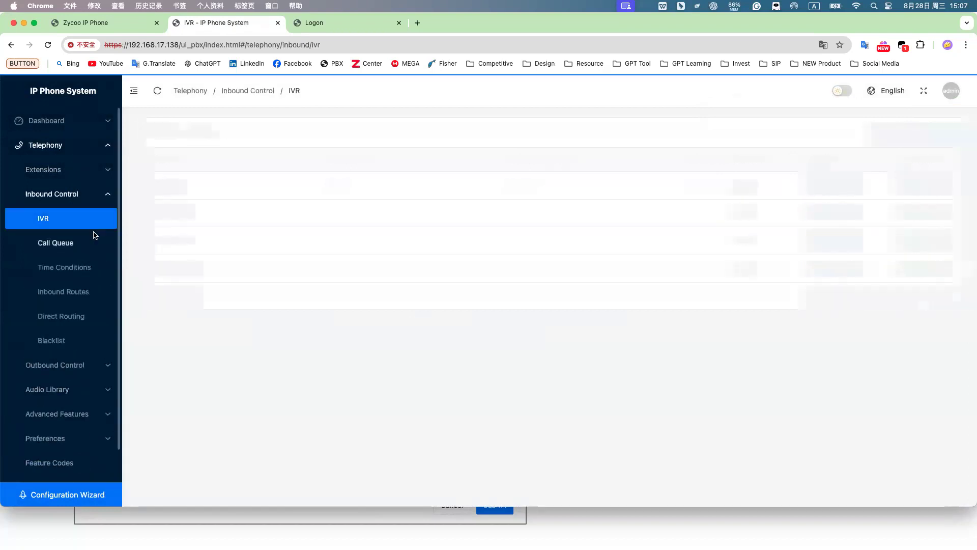
click(154, 132)
click(424, 255)
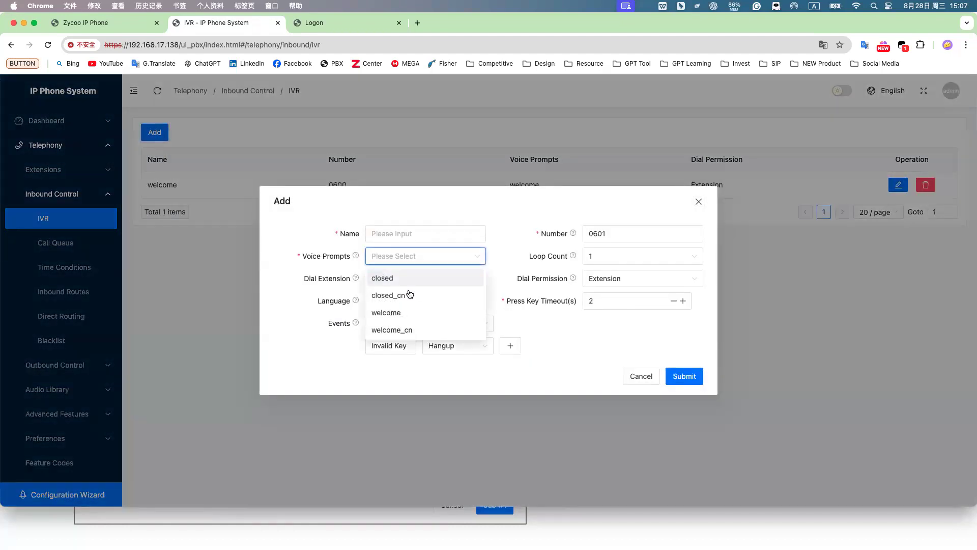
click(300, 335)
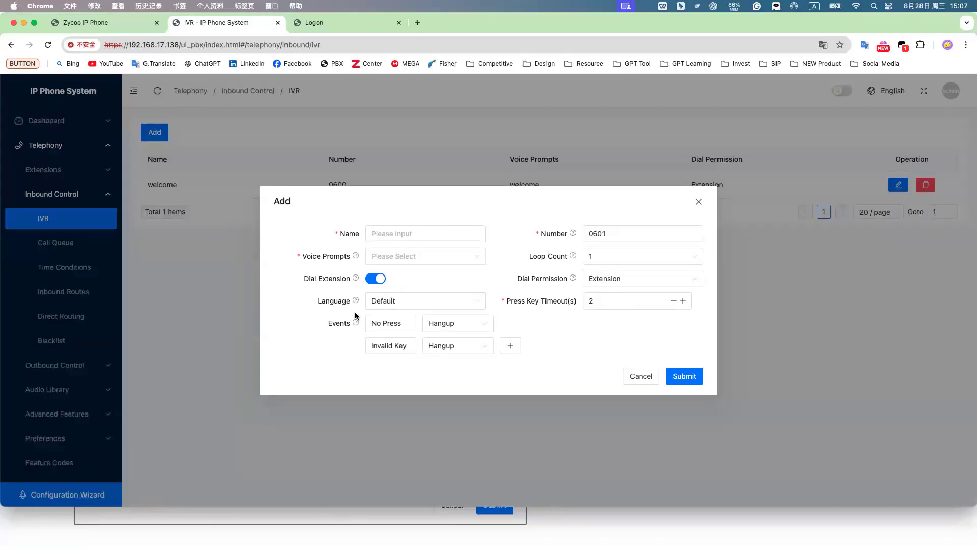
Step: Add a Press 1 event to the new IVR that routes callers to extension 111
click(514, 350)
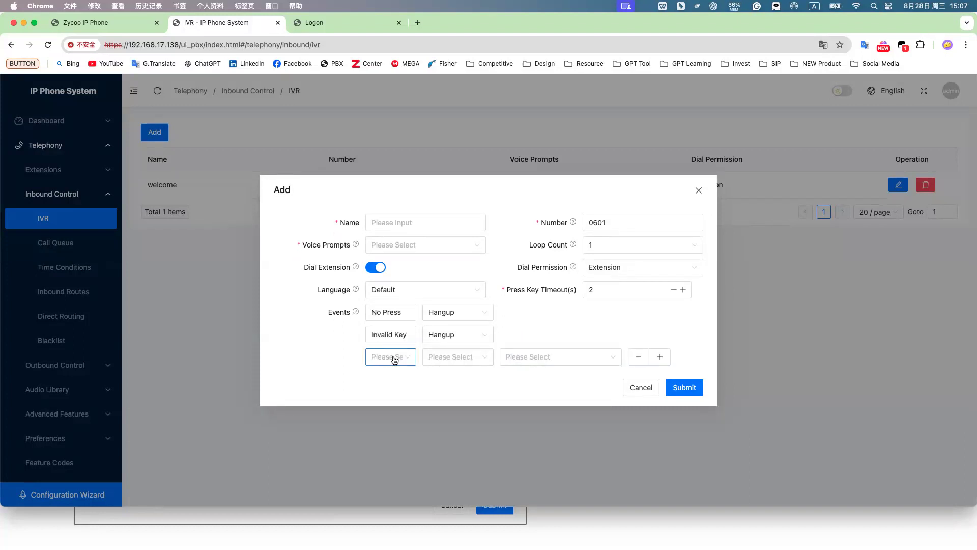
click(395, 358)
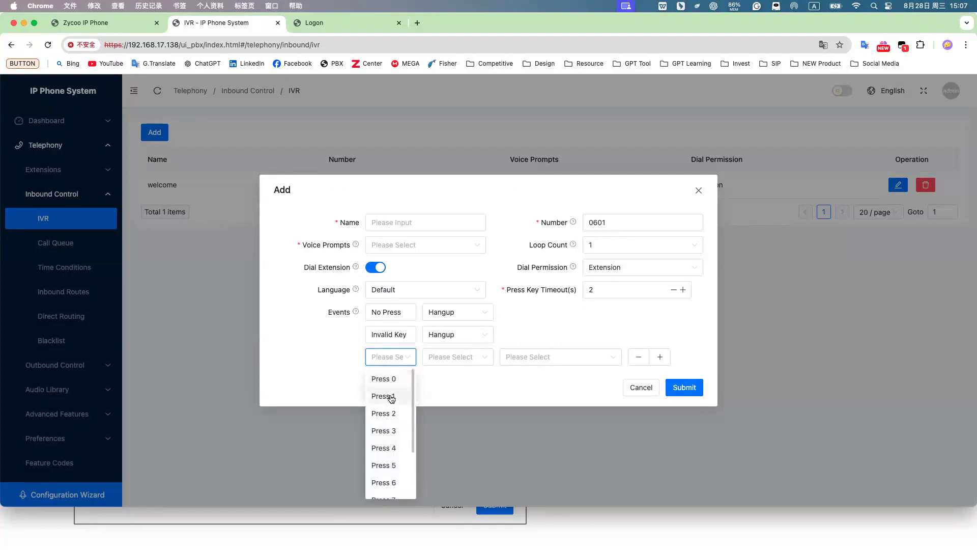
click(389, 395)
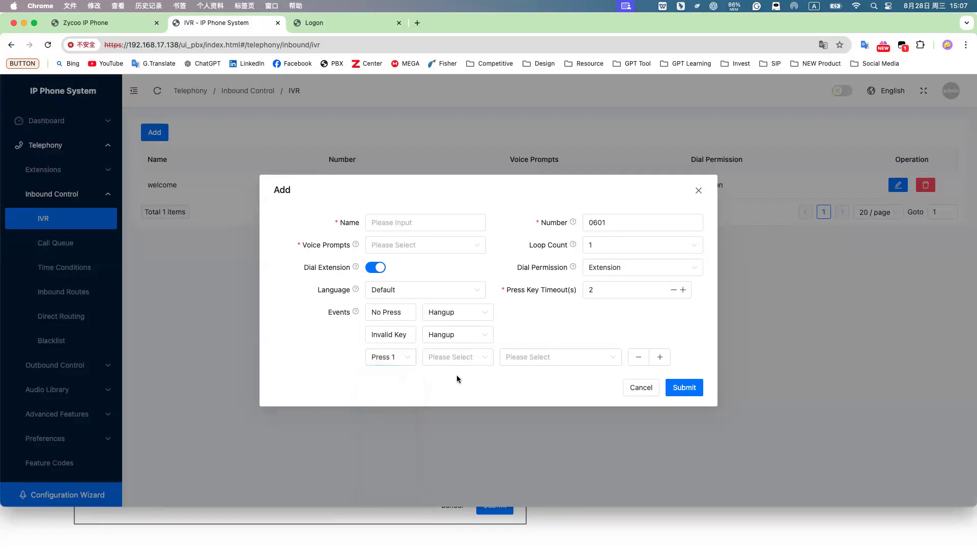
click(457, 357)
click(461, 415)
click(552, 362)
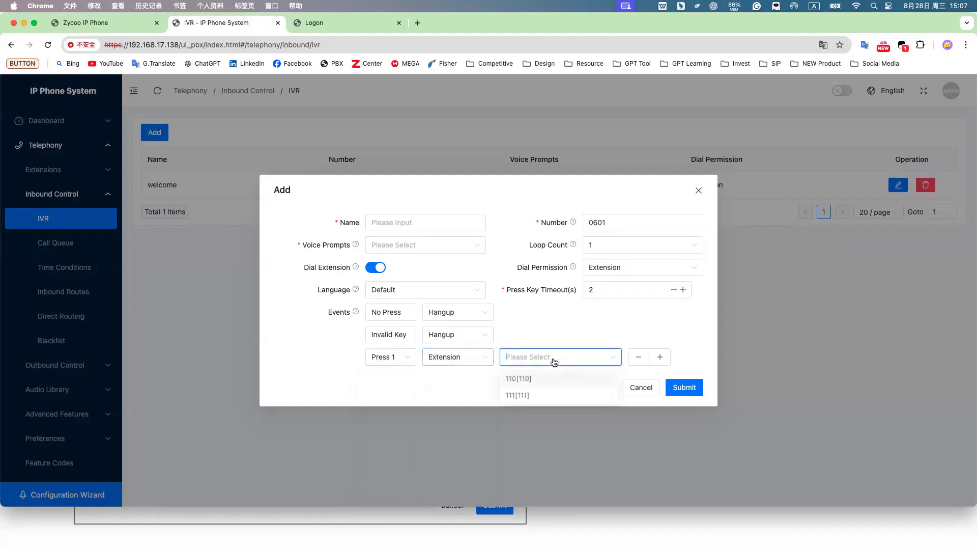
click(526, 399)
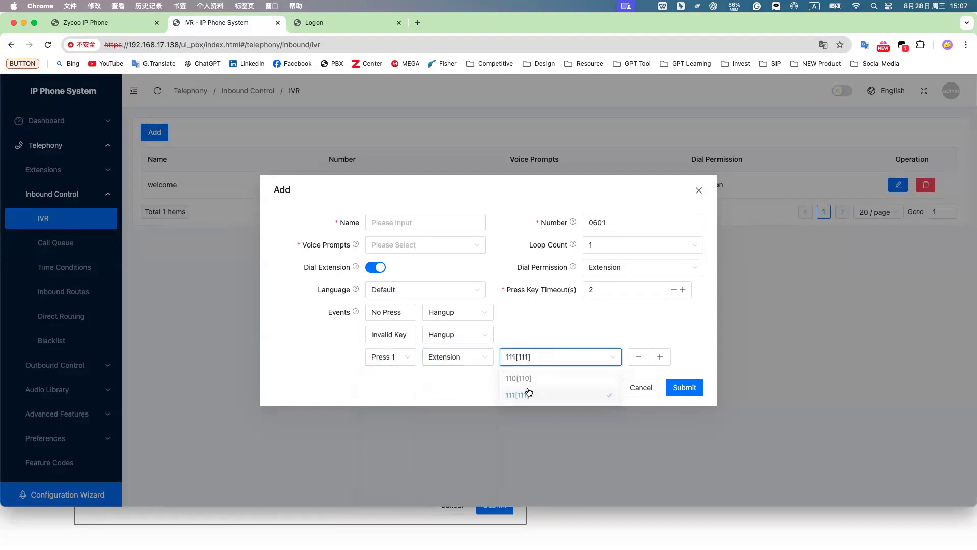
Step: Add a Press 2 event with Department as its destination type, and discard the new IVR
click(657, 359)
click(391, 367)
click(388, 277)
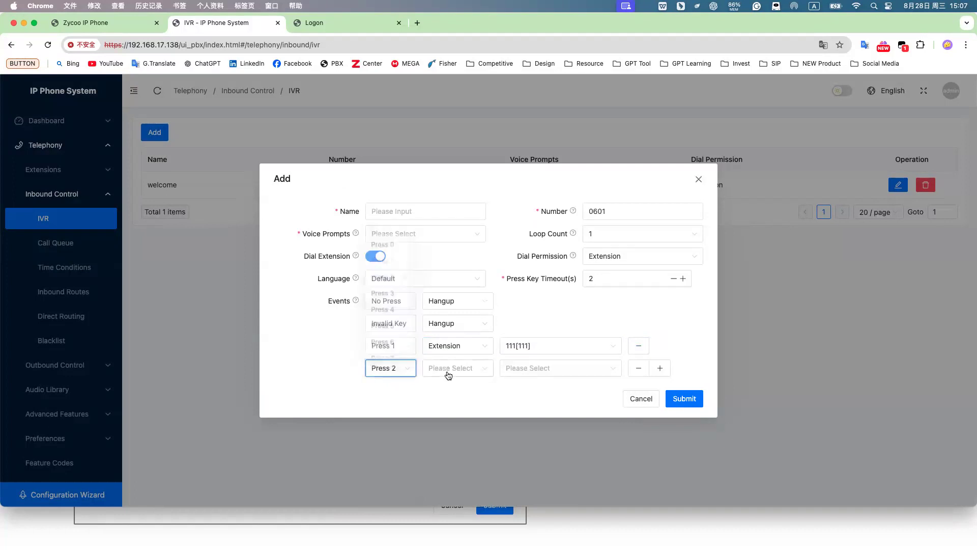
click(448, 369)
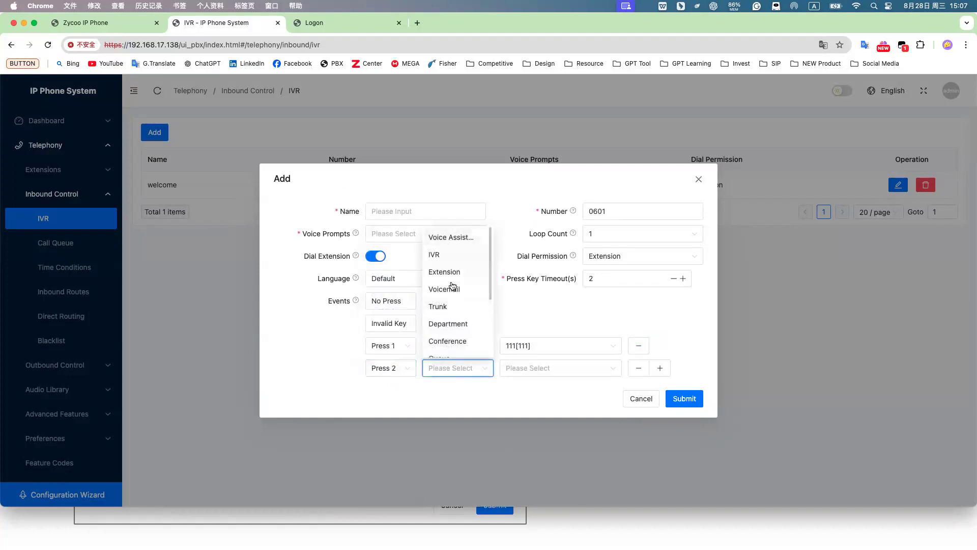
scroll(451, 320, down, 1)
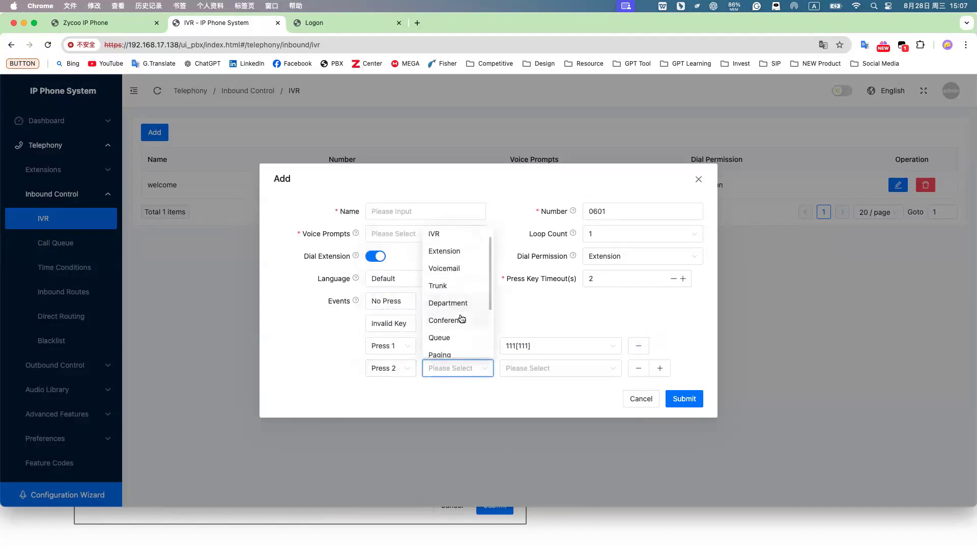
click(448, 302)
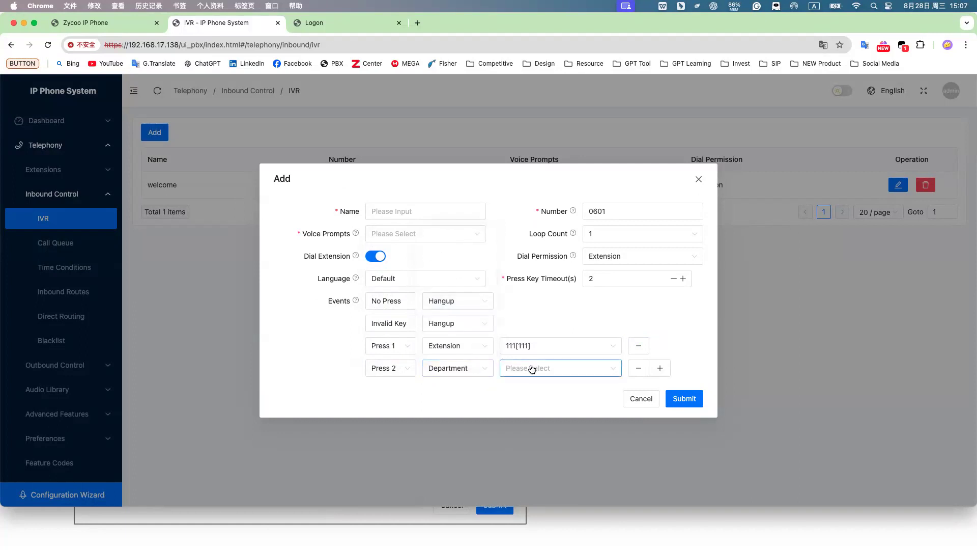
click(558, 372)
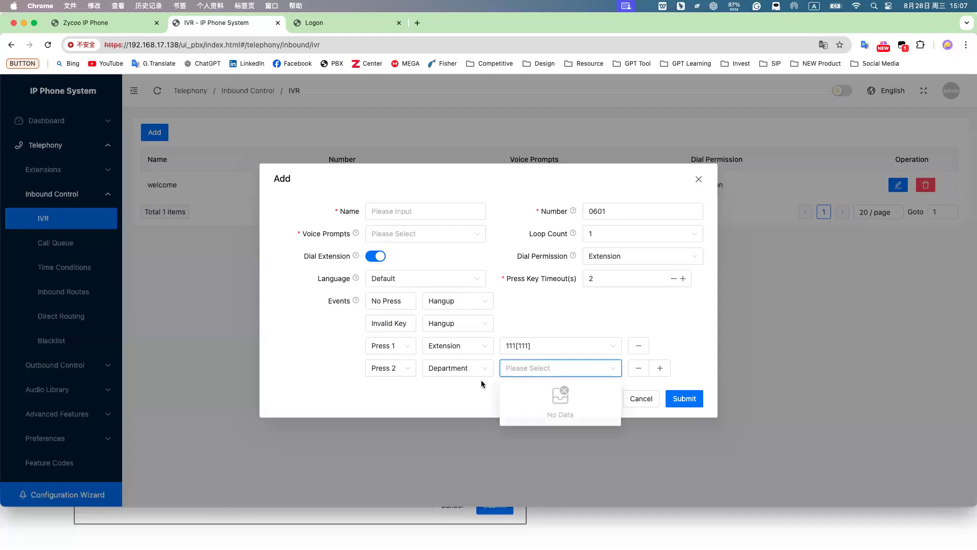
click(562, 371)
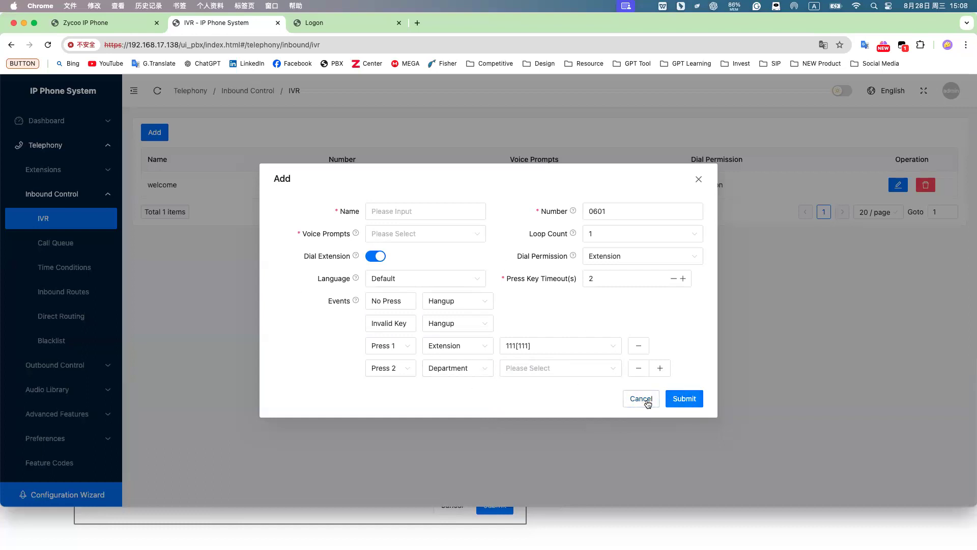
click(656, 279)
click(648, 402)
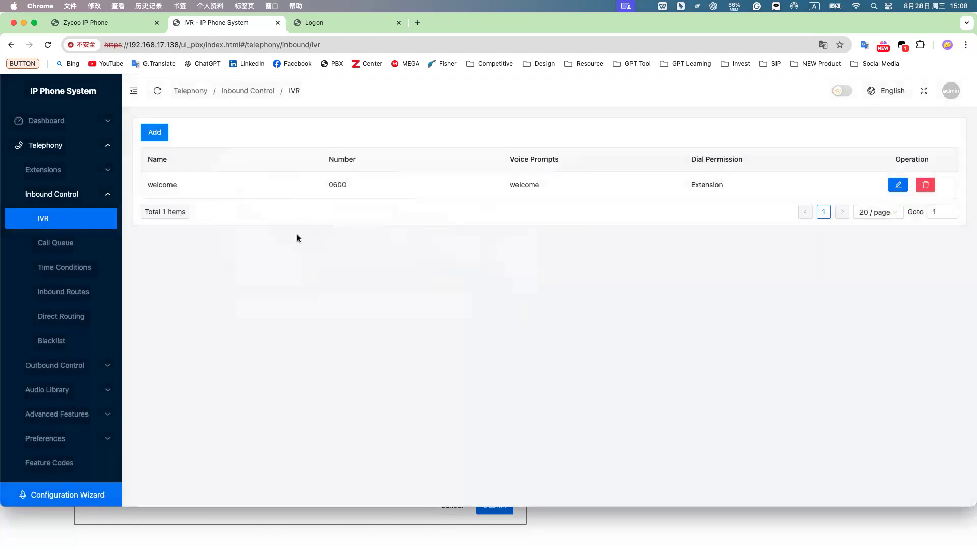
Step: Open another new IVR form, browse the key choices for an additional event, and discard the form
click(166, 136)
click(398, 351)
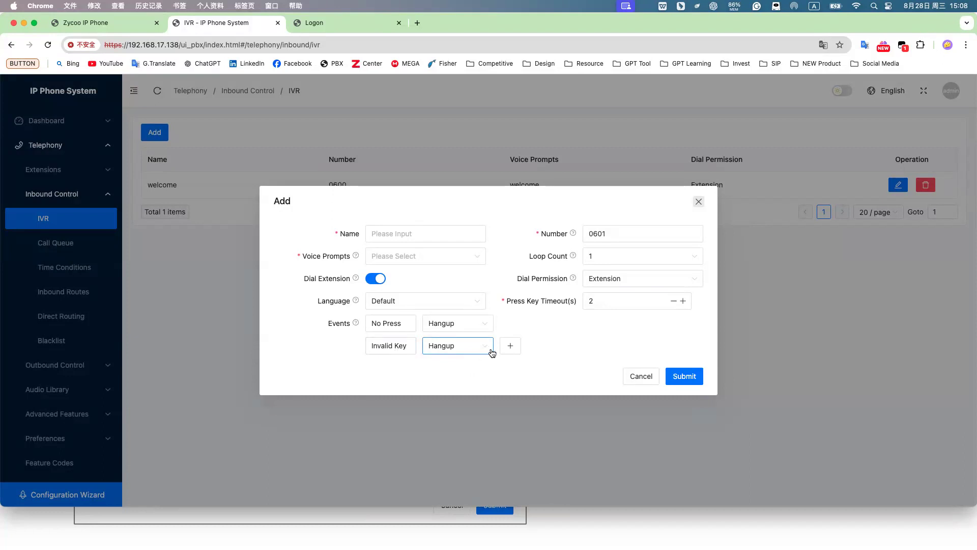
click(510, 346)
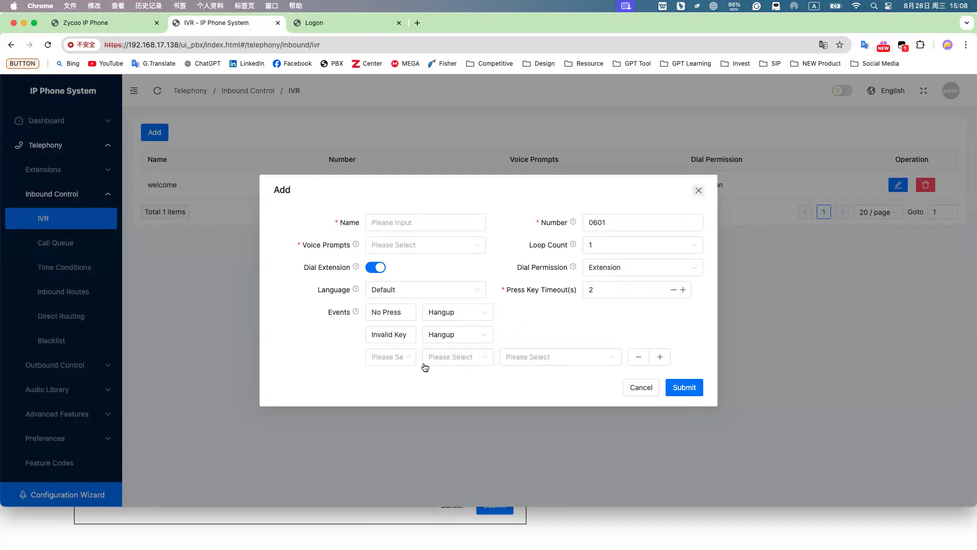
click(396, 362)
scroll(399, 407, down, 2)
scroll(399, 407, up, 2)
click(456, 380)
click(636, 388)
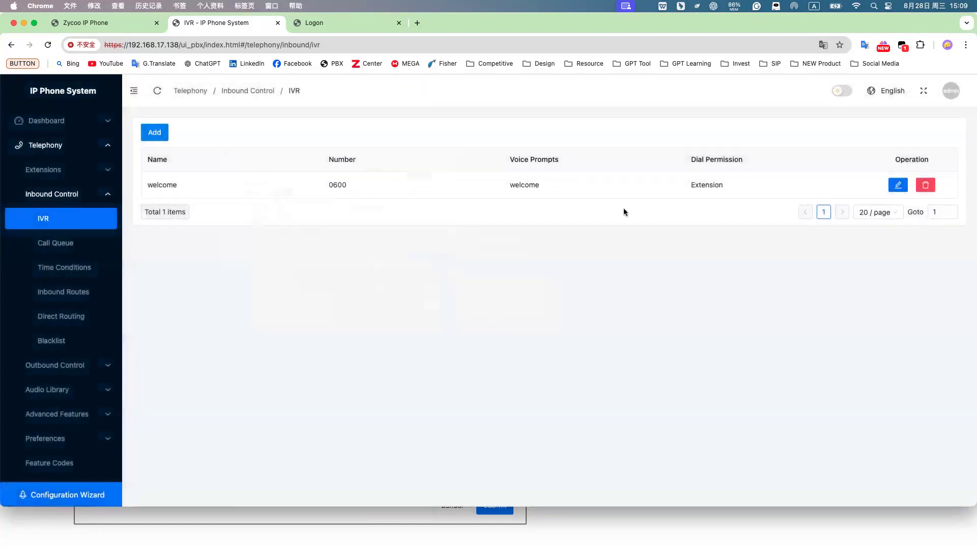
Step: Switch to the presentation and advance to the Step 10 Call Queue slide
mouse_move(971, 5)
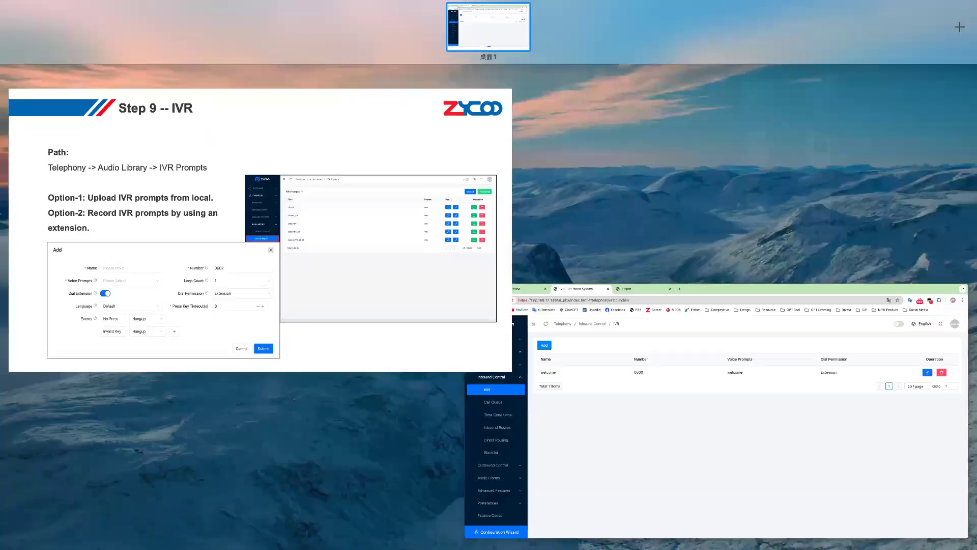
click(265, 276)
click(265, 276)
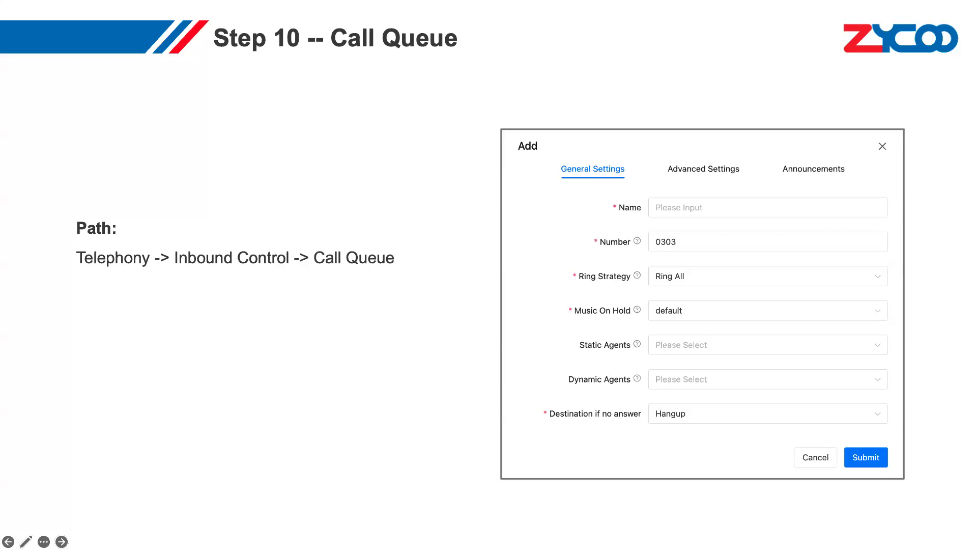
Step: Switch back to the IP Phone System in Chrome and open a new call queue form under Inbound Control
key(ctrl+Up)
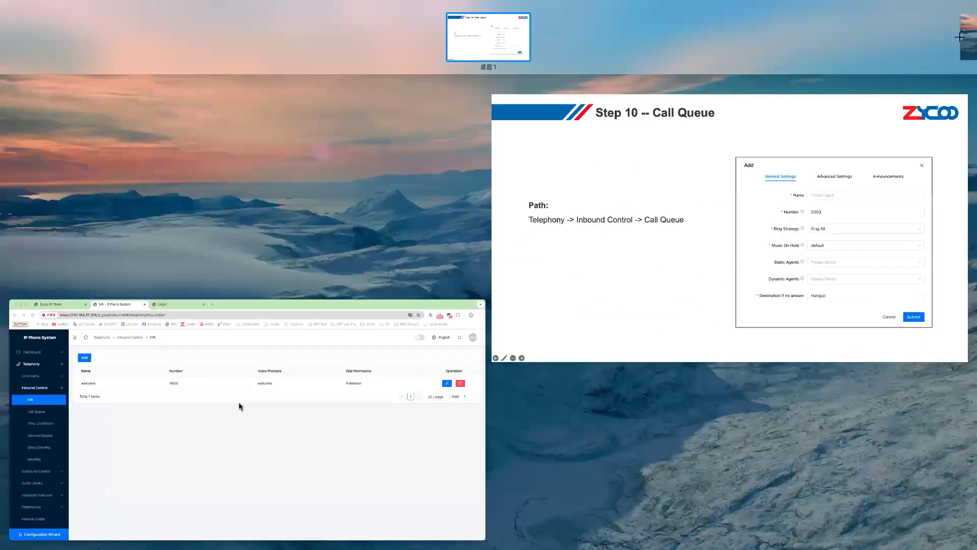
click(239, 405)
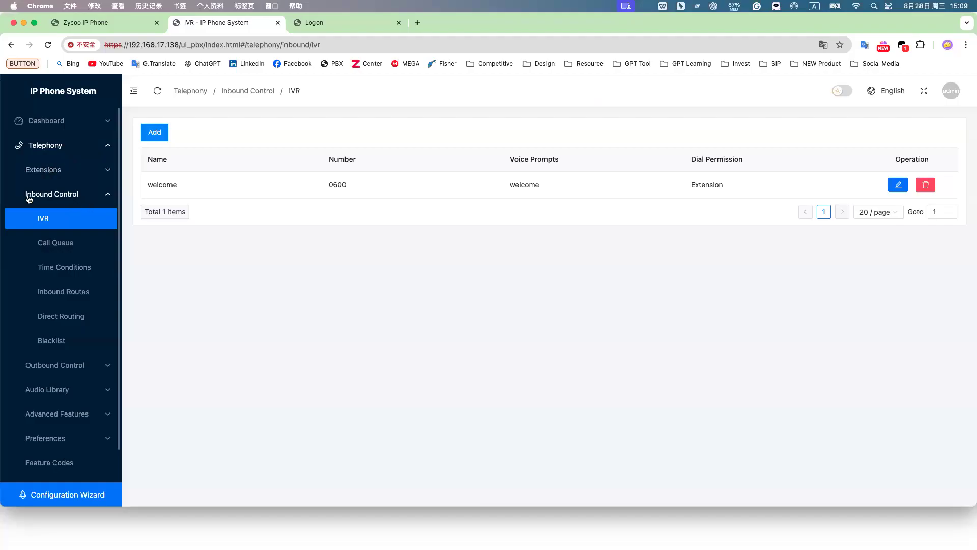
click(77, 253)
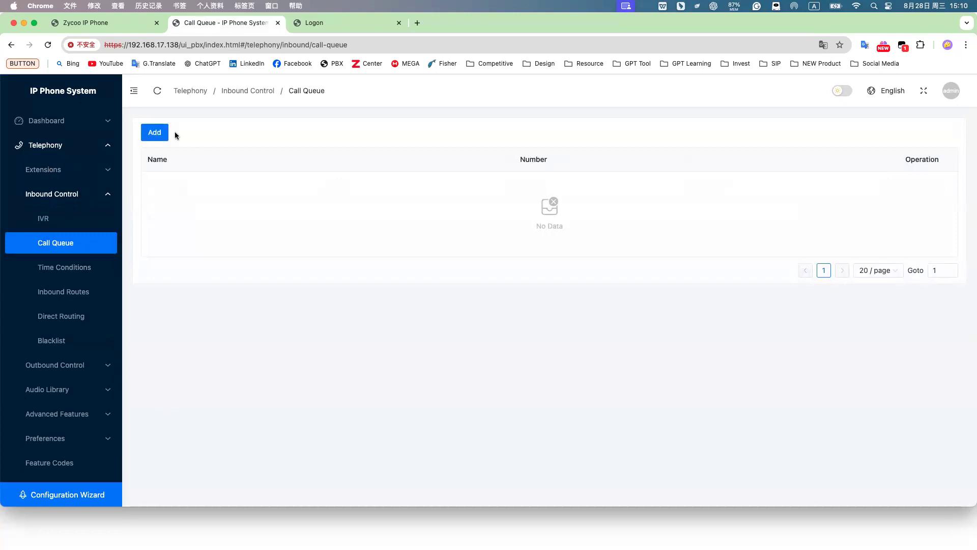
click(147, 138)
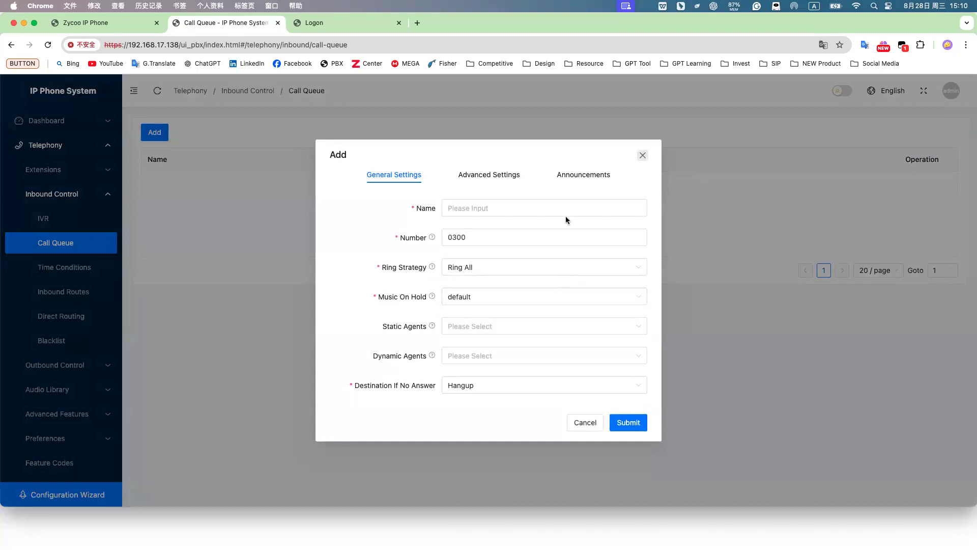
Step: Set the new call queue's ring strategy to Fewestcalls
click(517, 203)
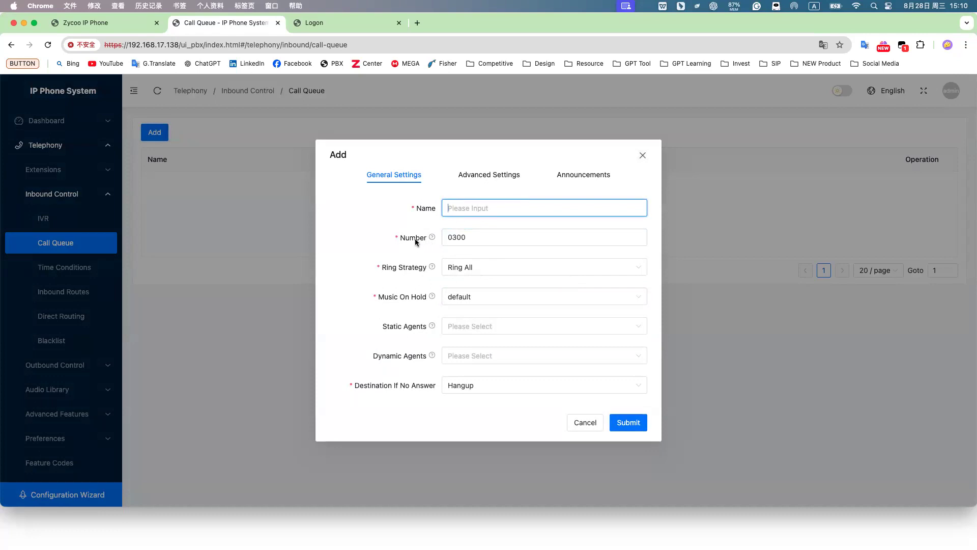
click(505, 239)
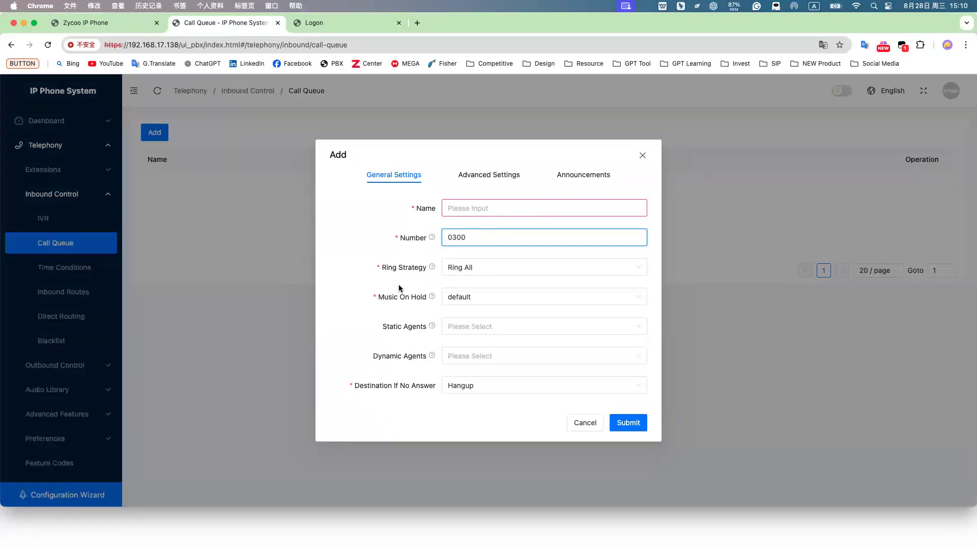
click(484, 278)
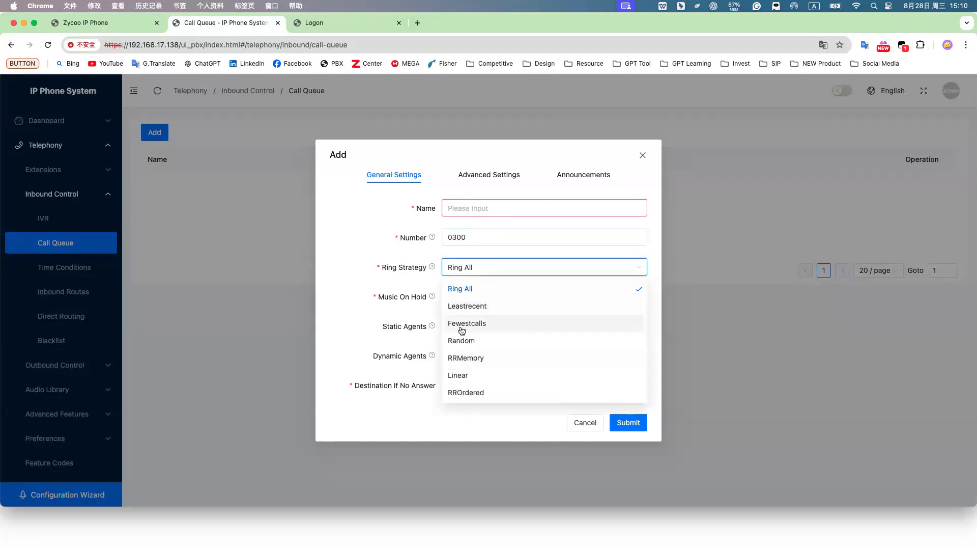
click(495, 327)
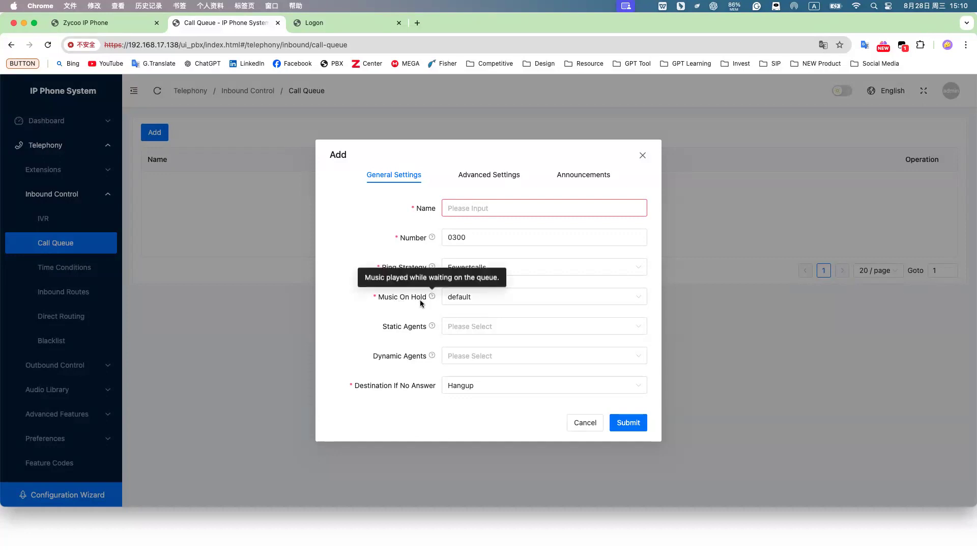
Step: Select default as the new call queue's Music On Hold
click(468, 302)
click(469, 302)
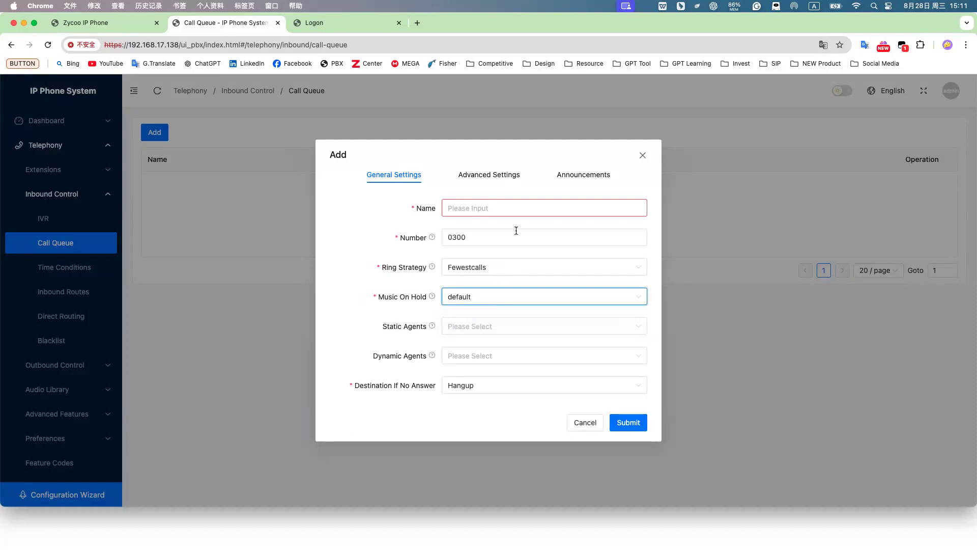
click(456, 316)
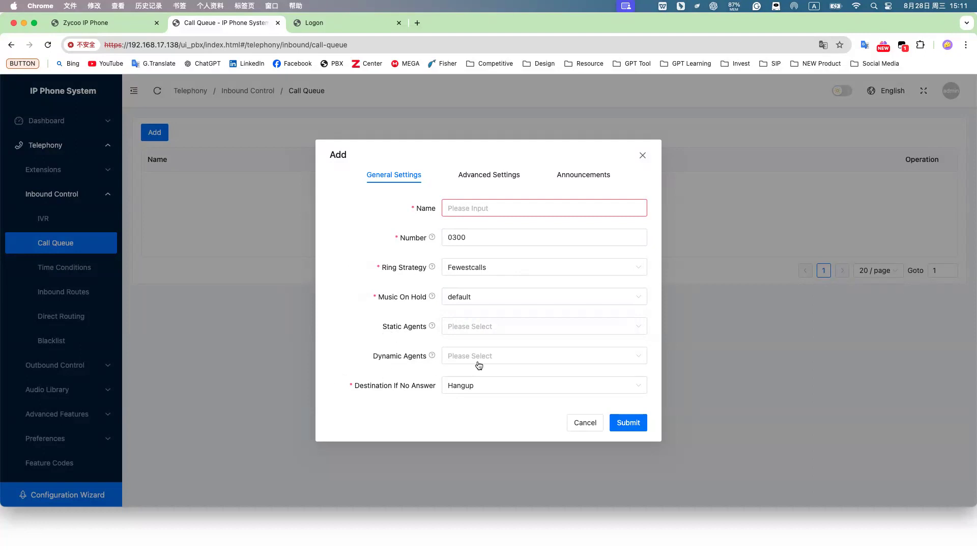
Step: Assign extensions 110 and 111 as the new call queue's static agents, and discard the queue form
click(503, 333)
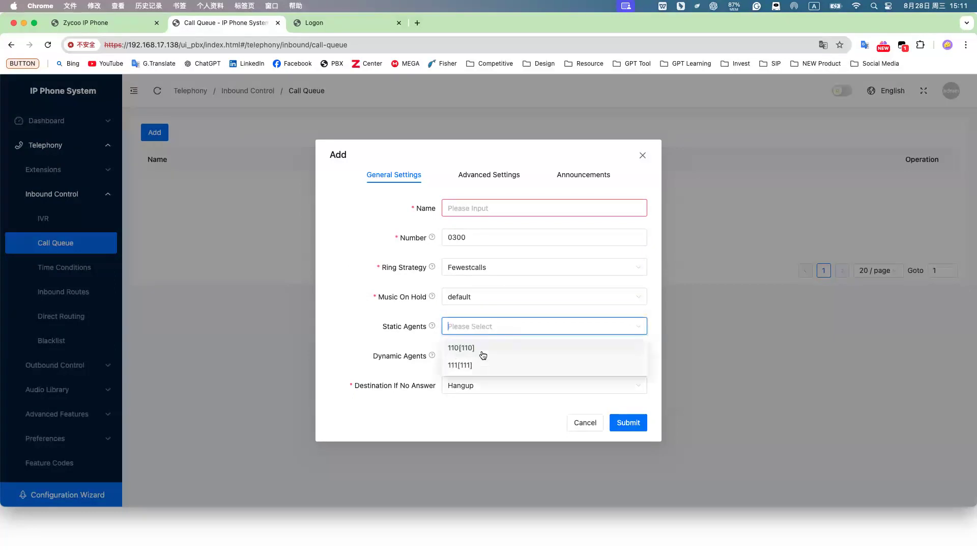
click(485, 348)
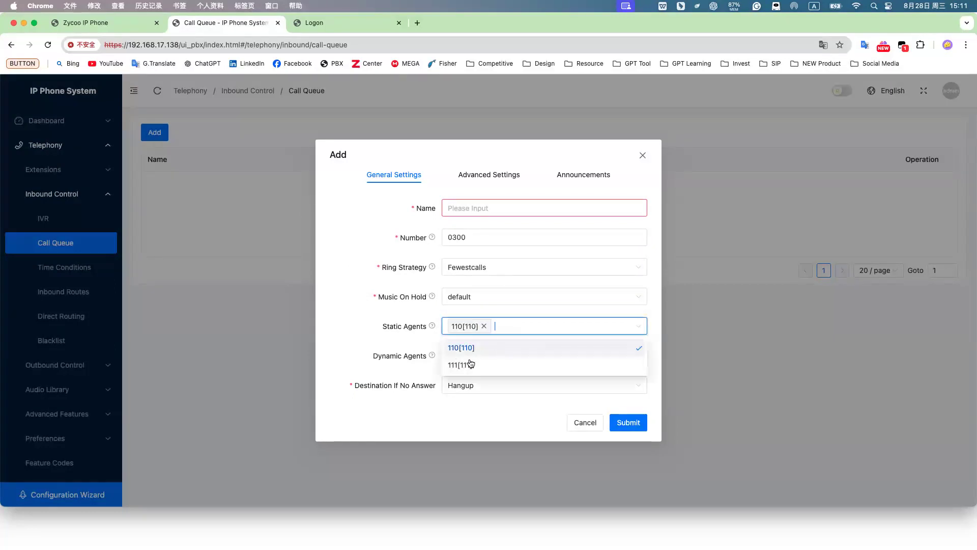
click(471, 364)
click(337, 342)
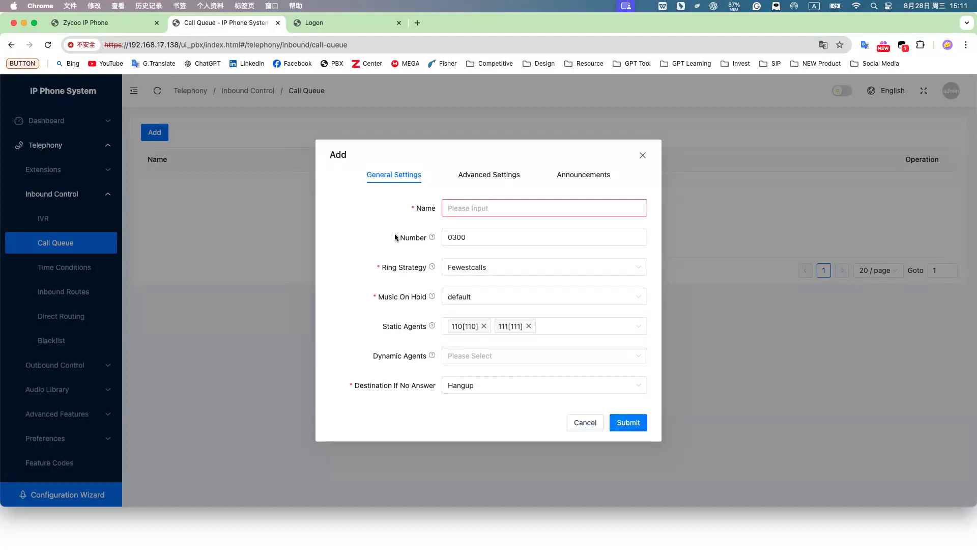
click(591, 418)
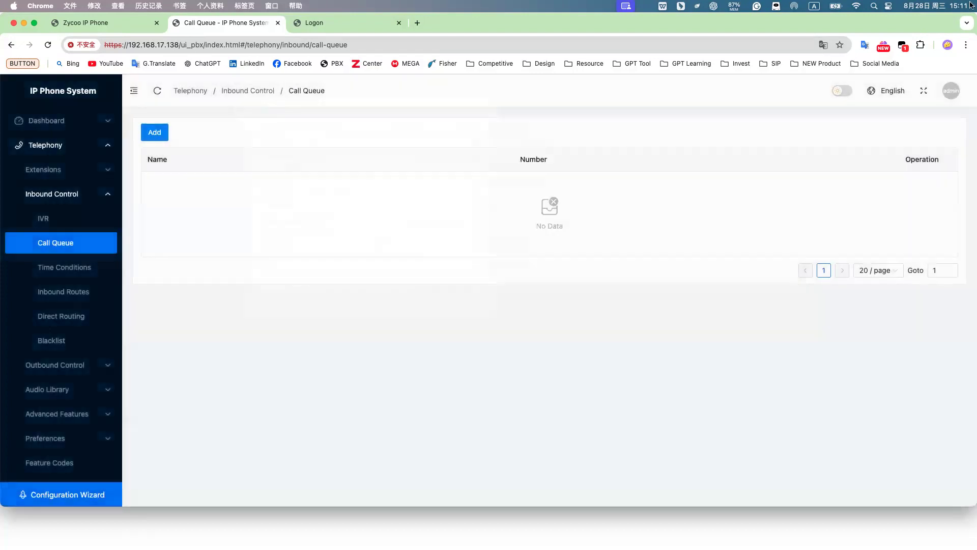
Step: Switch to the PowerPoint presentation and advance to the Step 11 Time Rules slide
key(ctrl+Up)
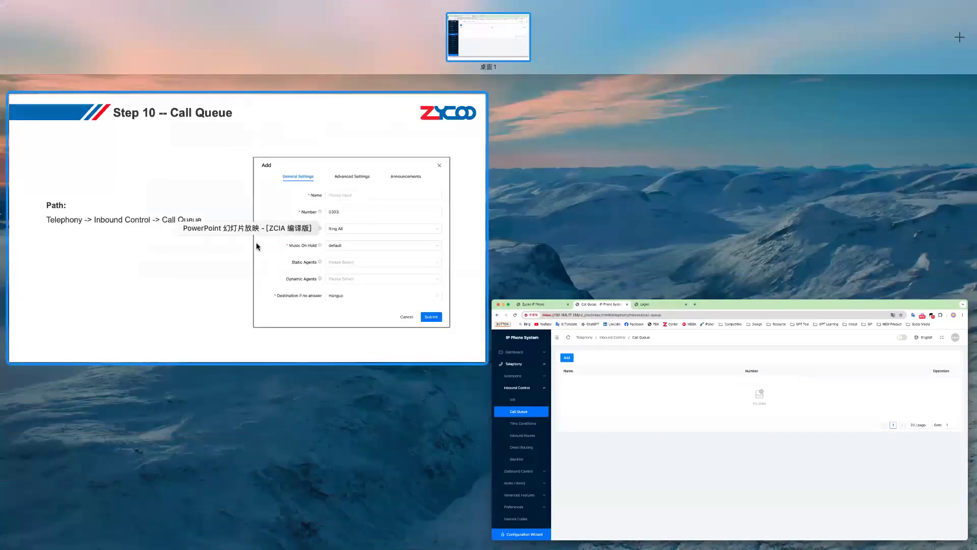
click(256, 242)
key(Right)
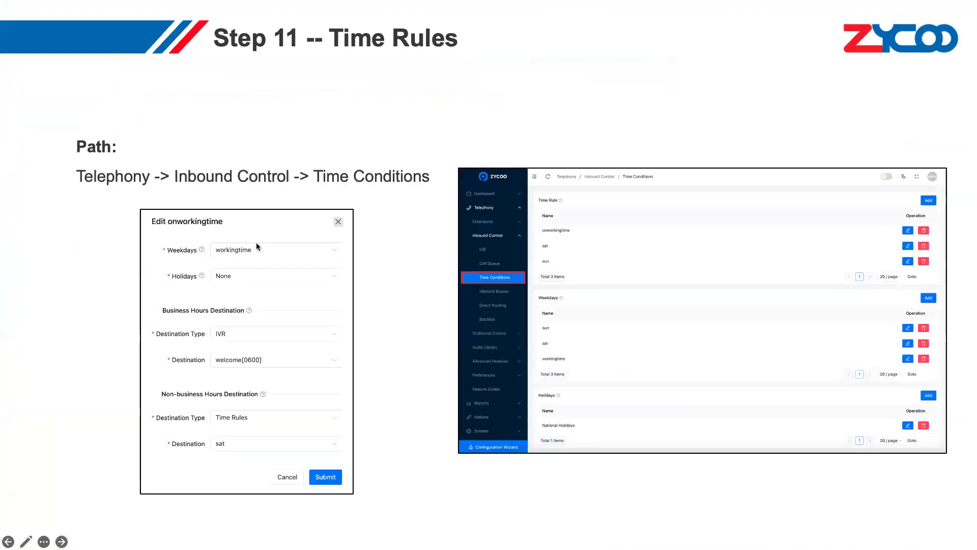
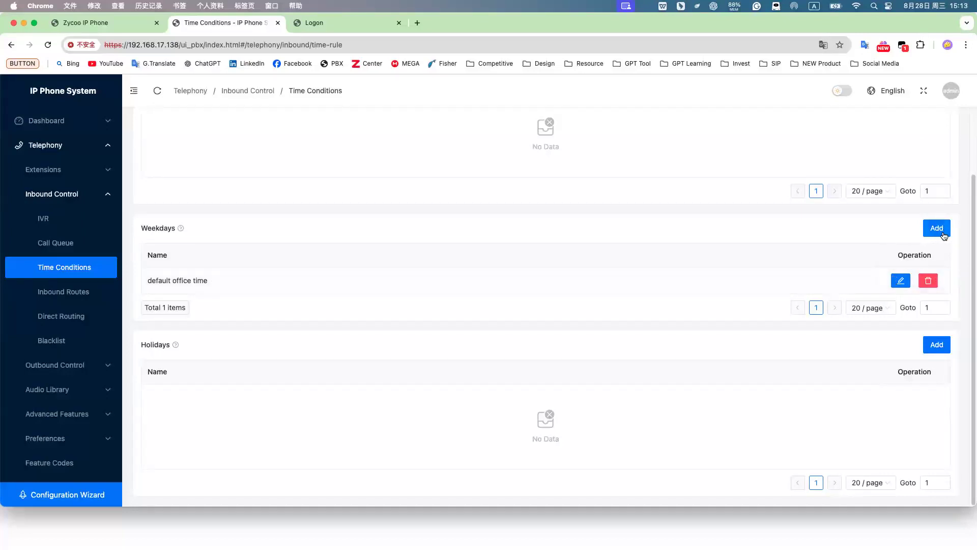
Step: Remove Monday's 14:00 - 18:00 period from the default office time weekdays and prepare a new Mon period starting at 13:00
click(900, 281)
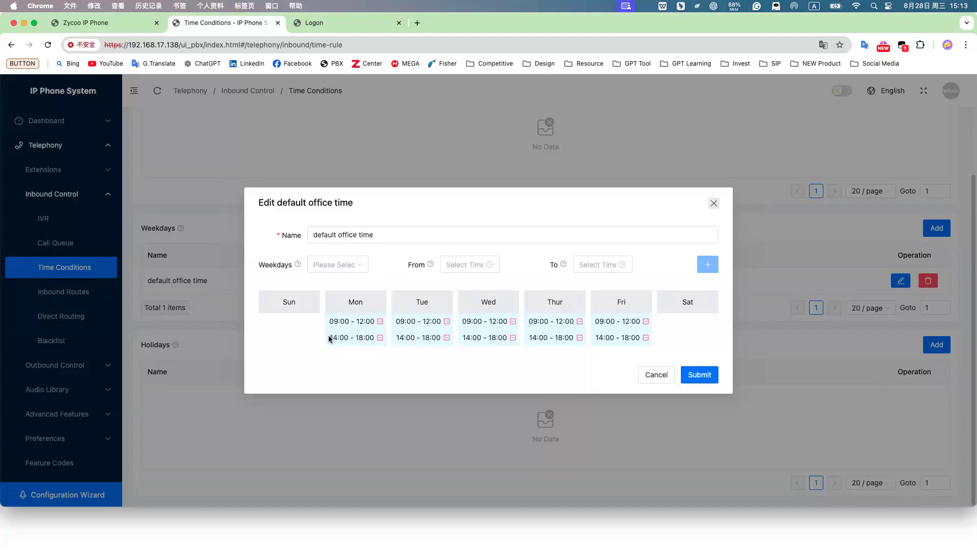
click(380, 338)
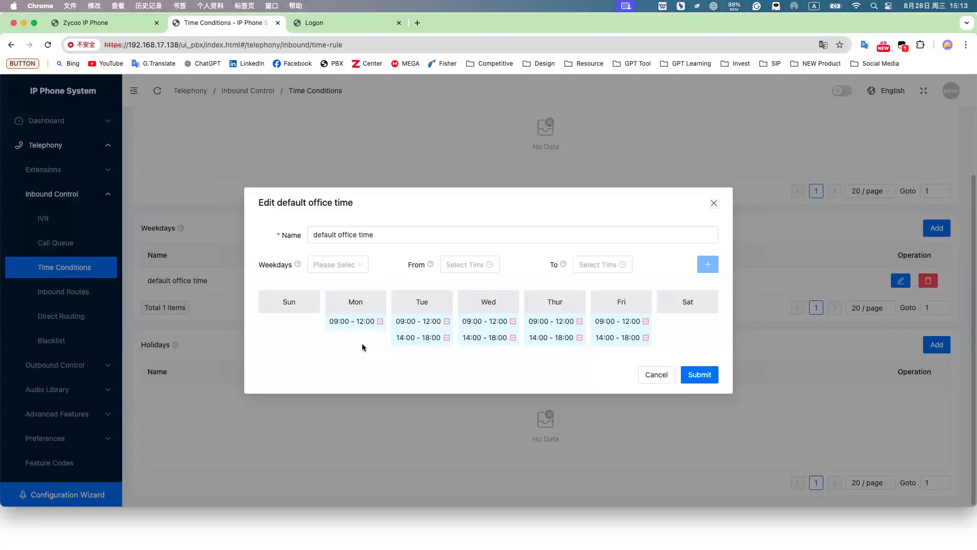
click(332, 268)
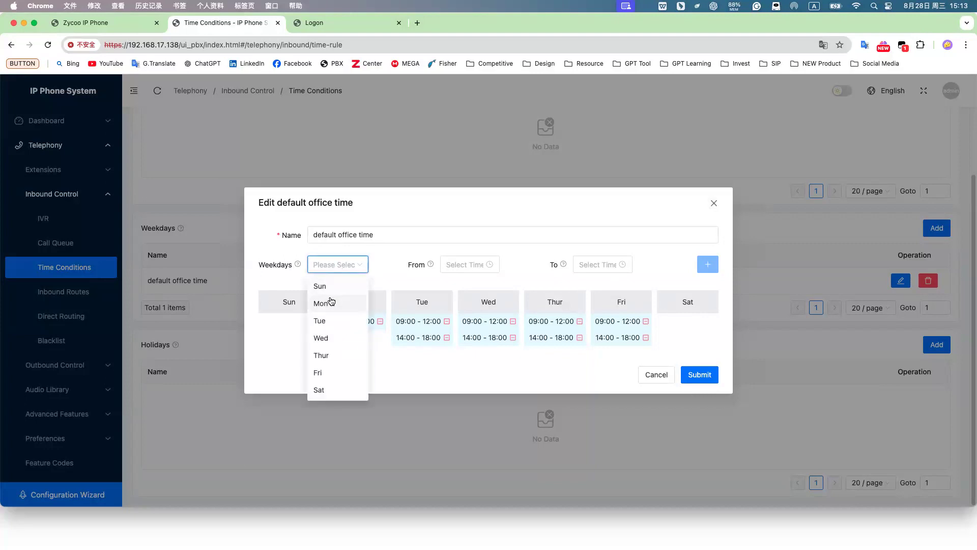
click(333, 303)
click(456, 264)
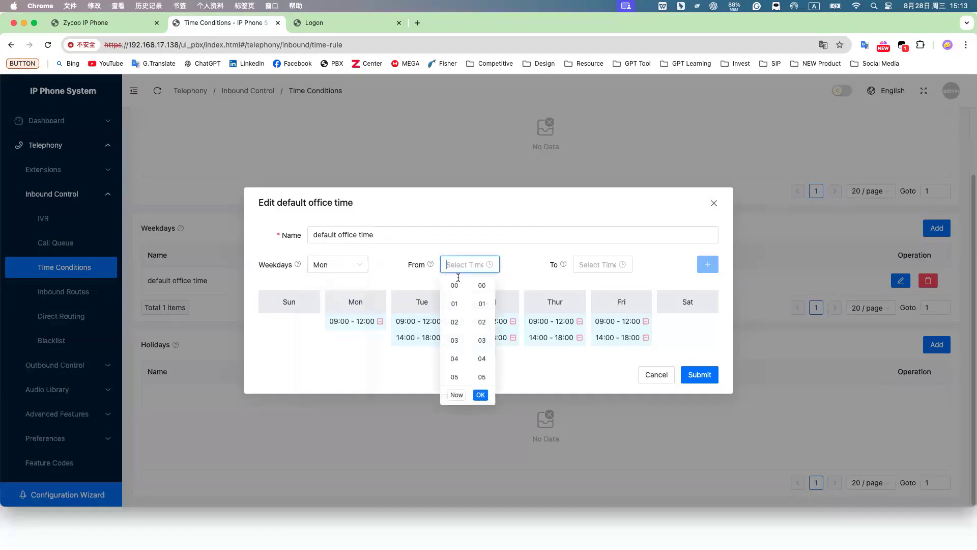
scroll(454, 335, down, 5)
click(458, 344)
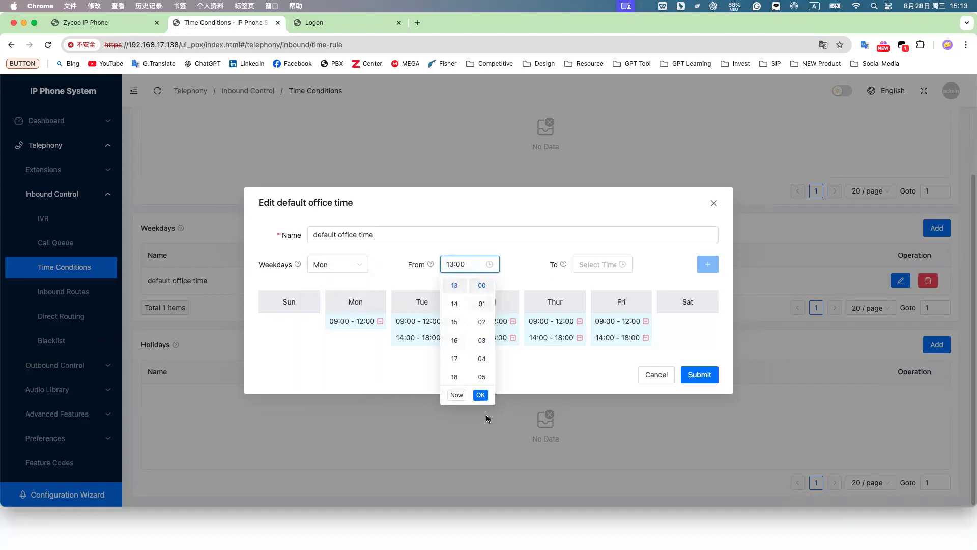
click(483, 396)
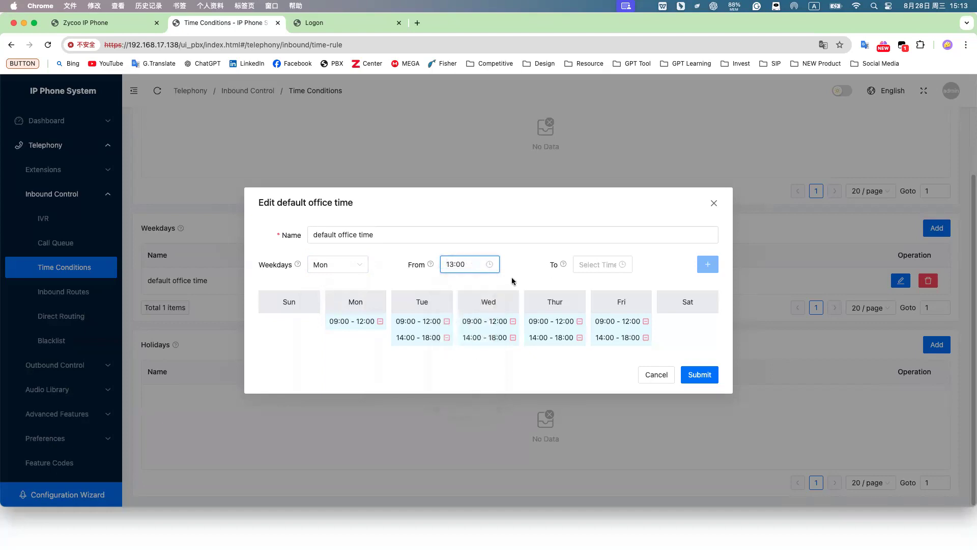
Step: Add the Monday period with an end time of 20:00, and discard the edits to default office time
click(596, 265)
scroll(590, 346, down, 9)
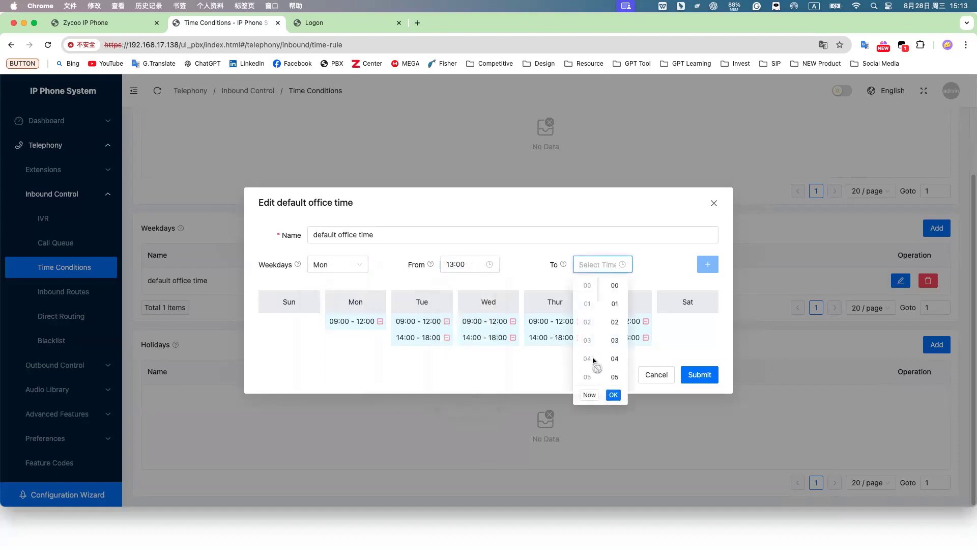
click(588, 336)
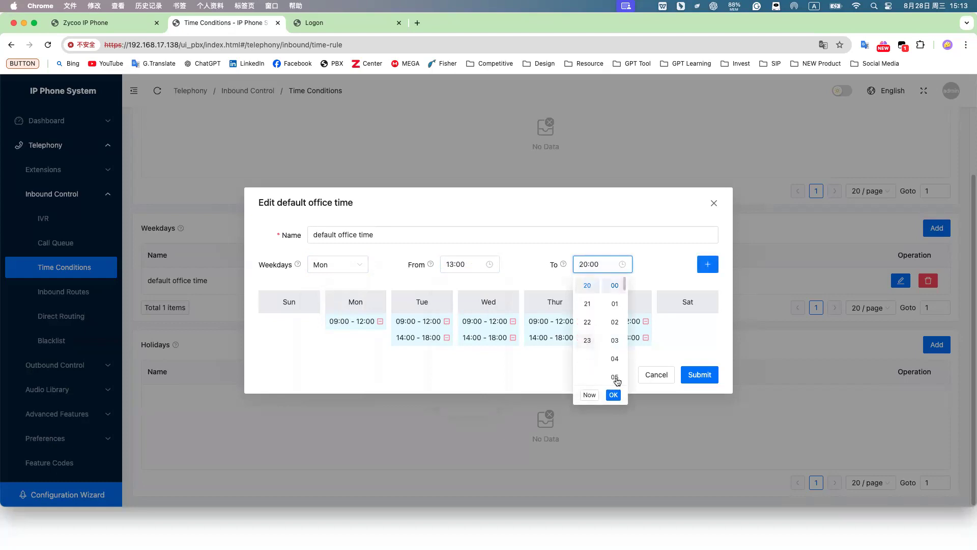
click(614, 396)
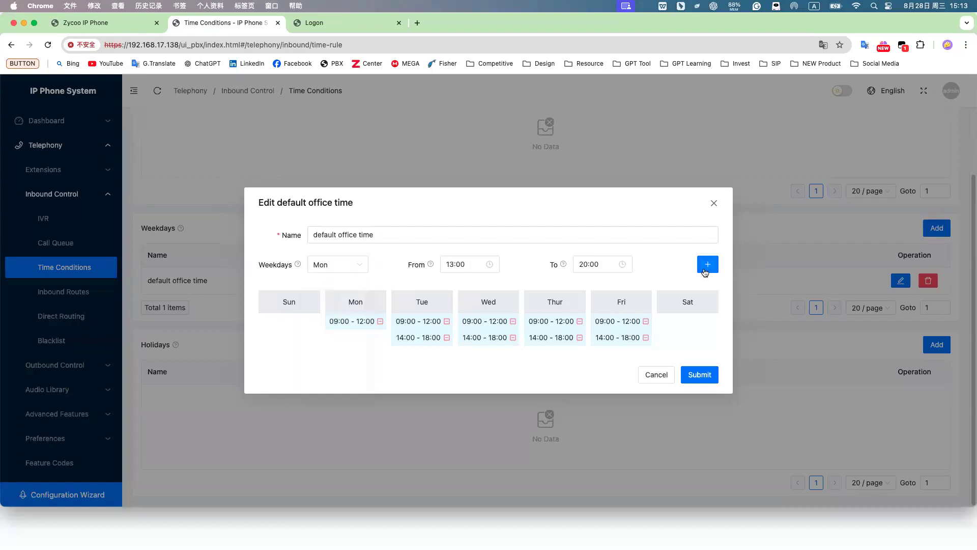
click(705, 273)
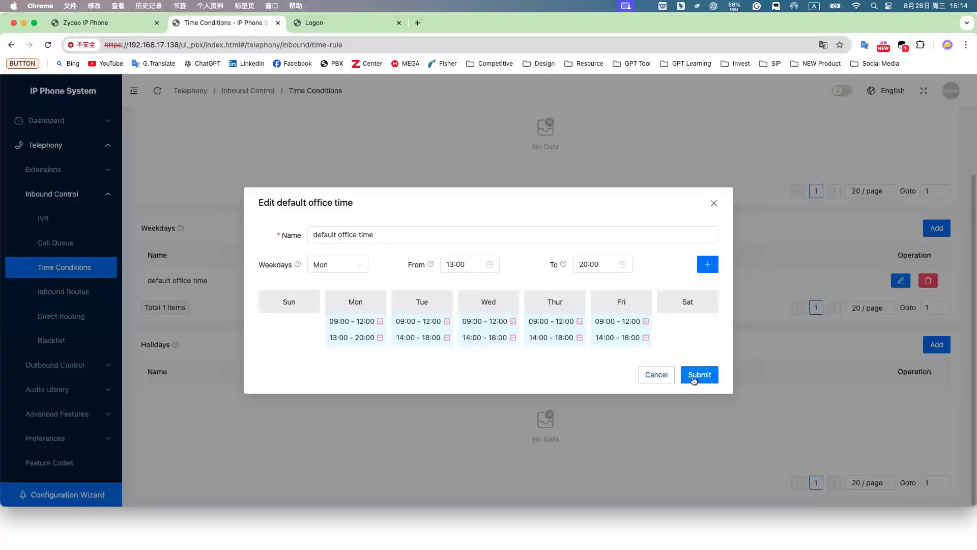
click(663, 375)
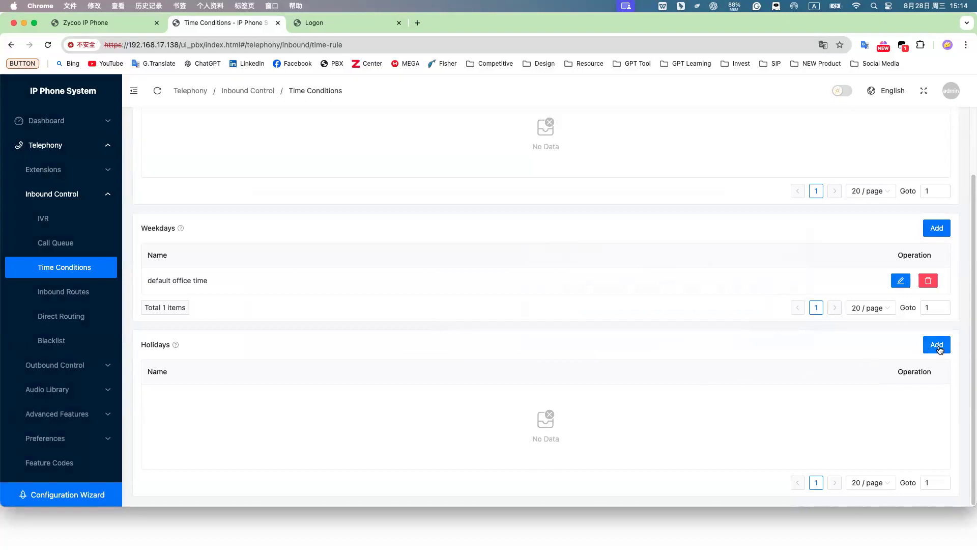
Step: Open a new holiday entry and set its date range from 2024-09-01 to 2024-09-05
click(936, 345)
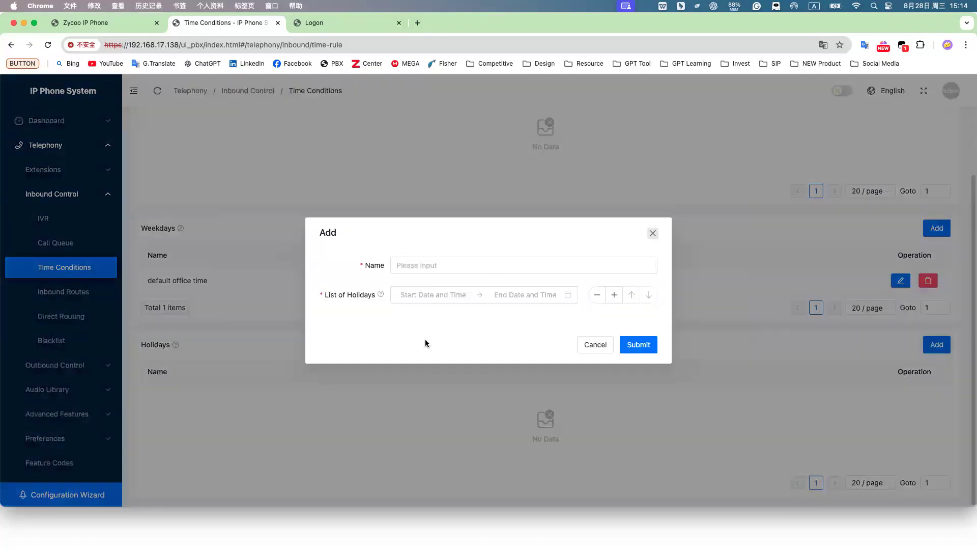
click(432, 288)
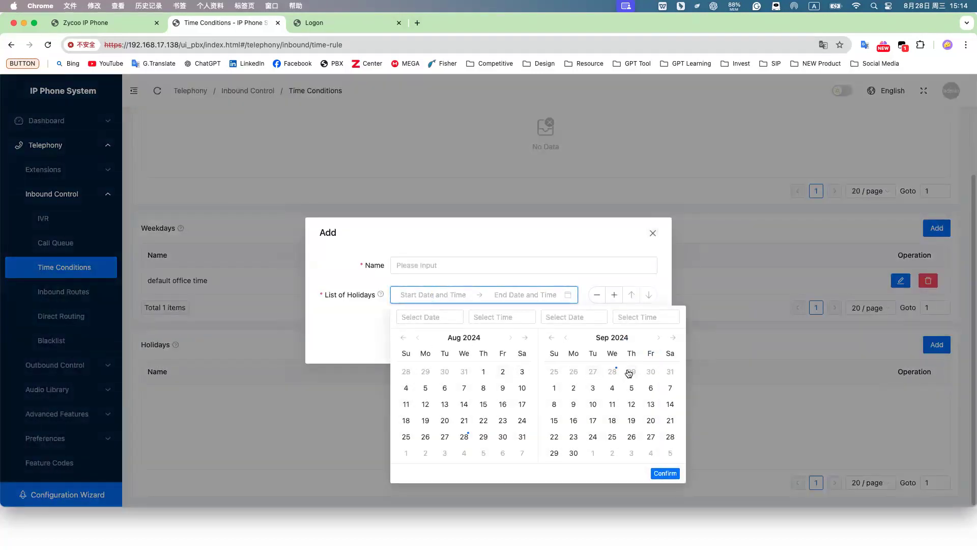
click(554, 388)
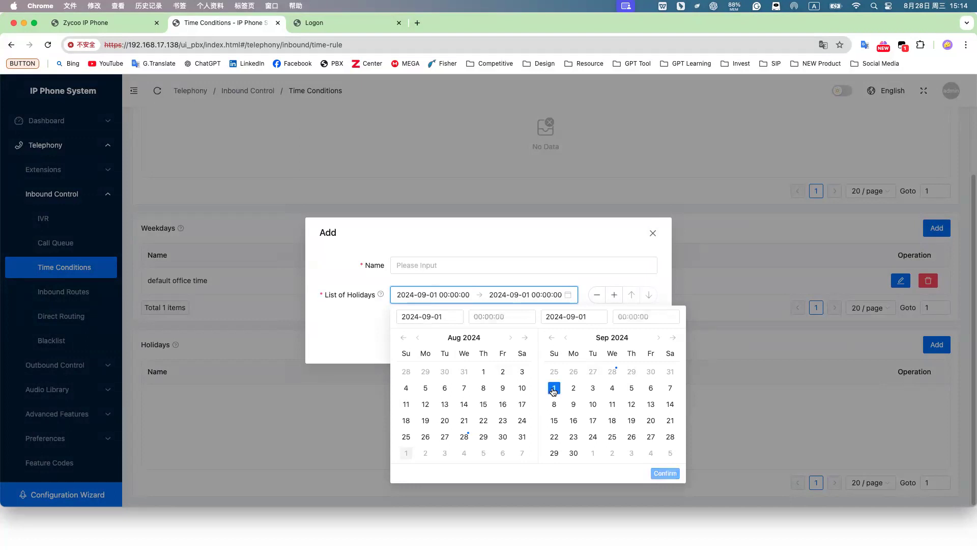
click(670, 388)
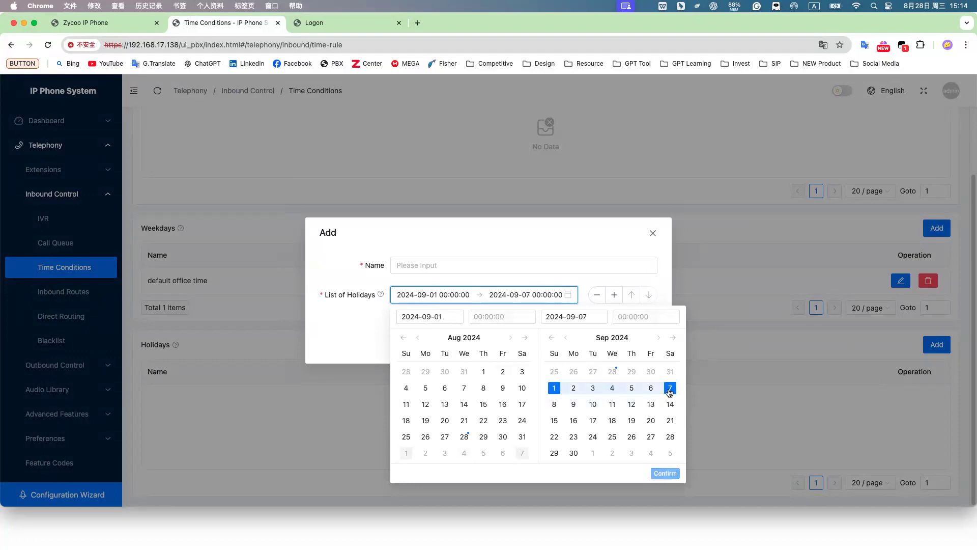
click(631, 388)
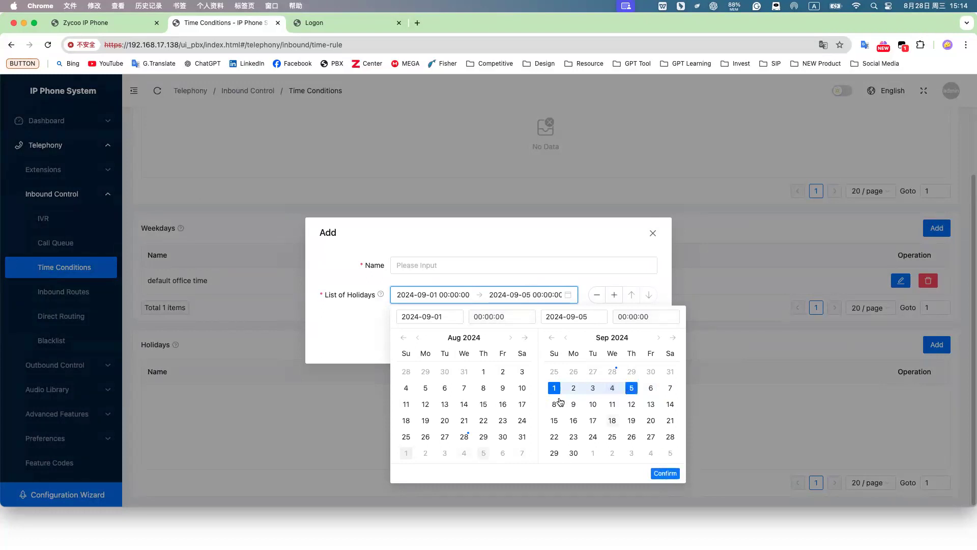
click(664, 474)
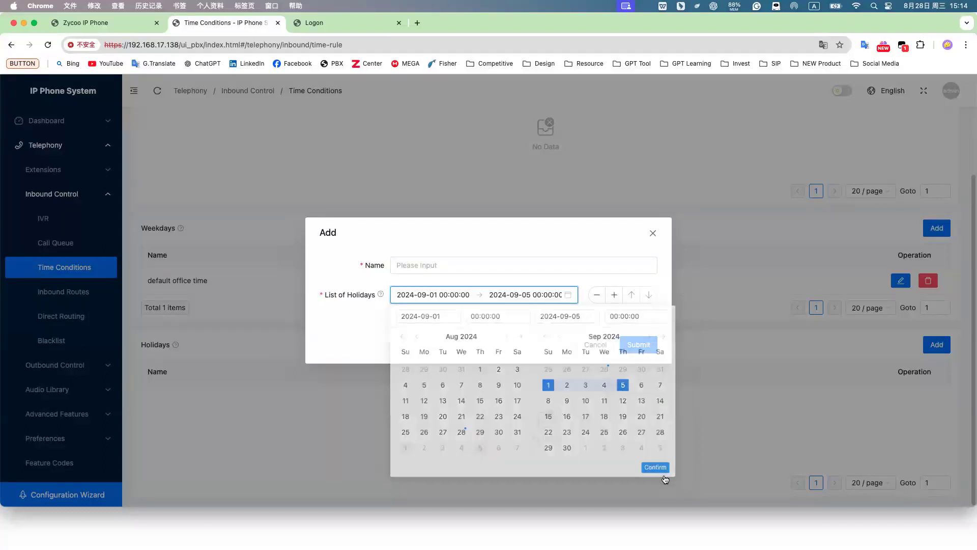
Step: Name the holiday entry "sep holiday", add a second empty date range, and discard the form
click(458, 299)
click(457, 268)
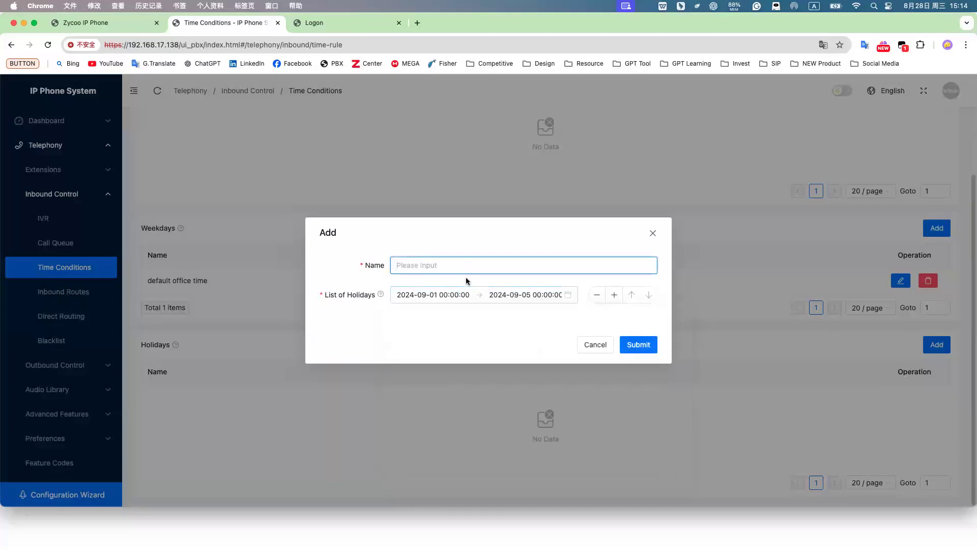
text(sep holiday)
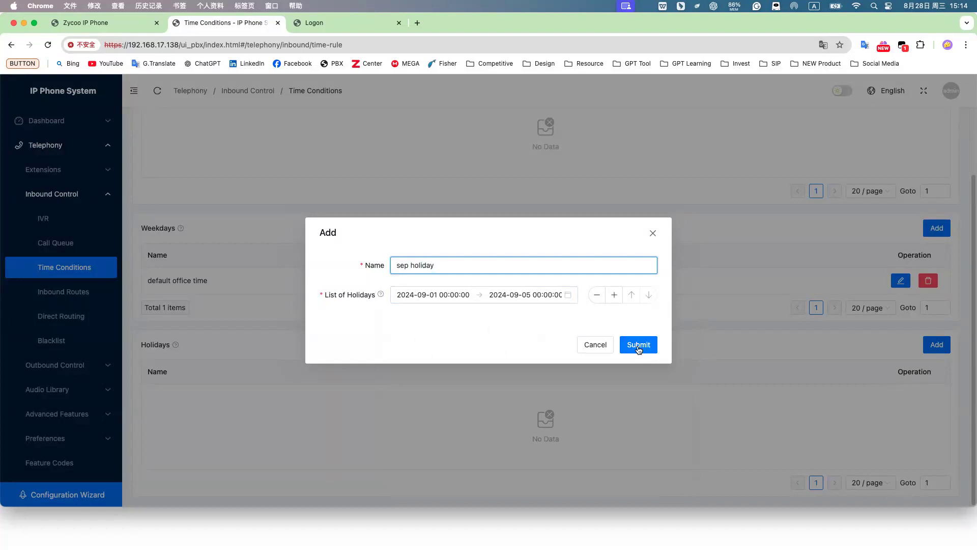
click(637, 322)
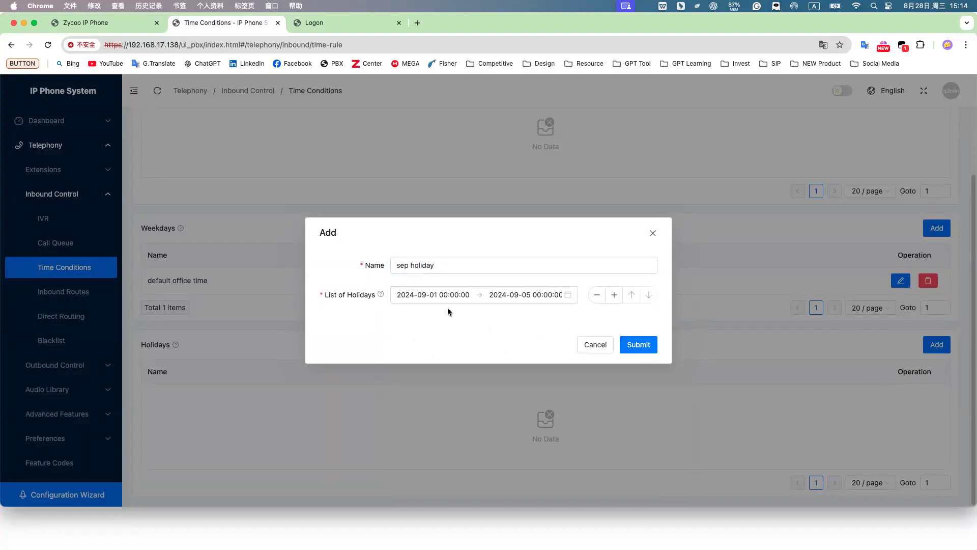
click(615, 297)
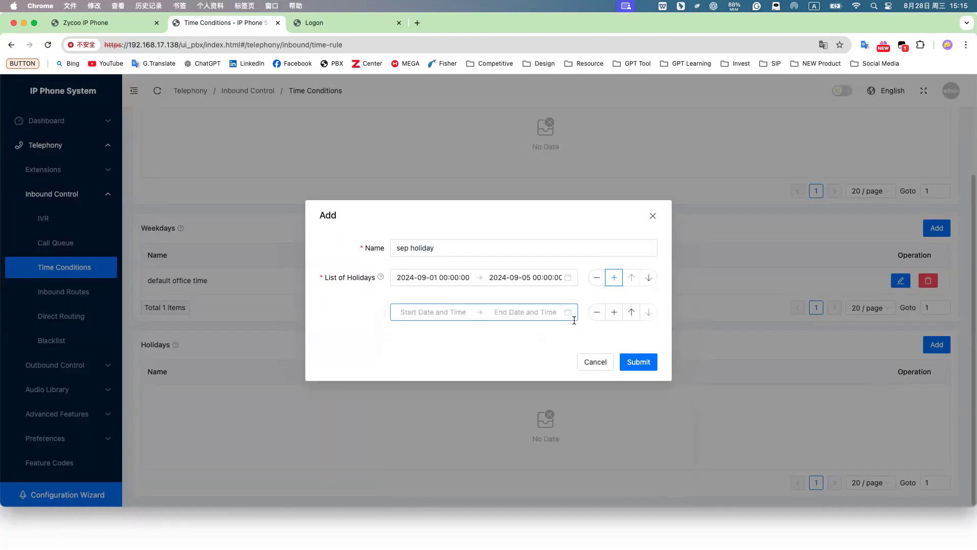
click(605, 368)
Step: Open a new time rule form and review the destination types offered for business hours
scroll(387, 356, up, 2)
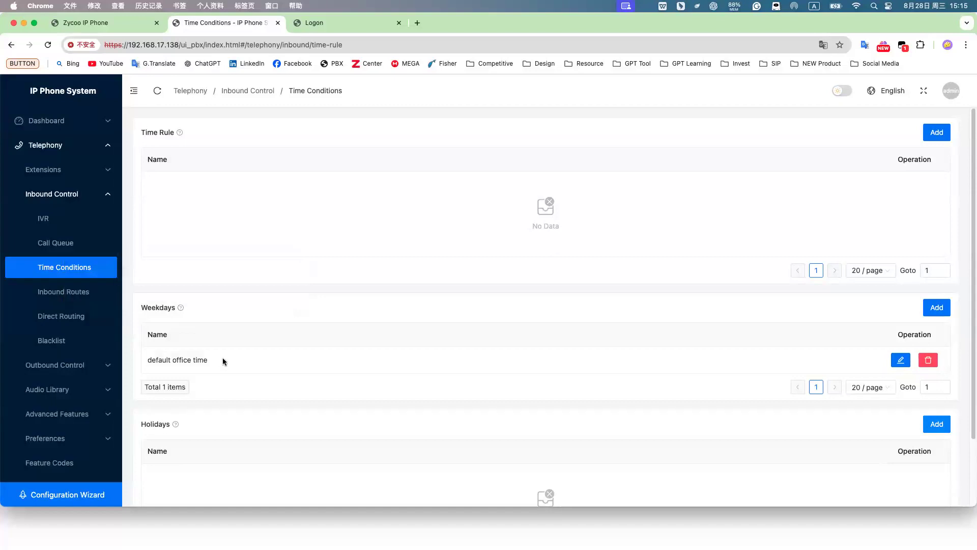
click(935, 133)
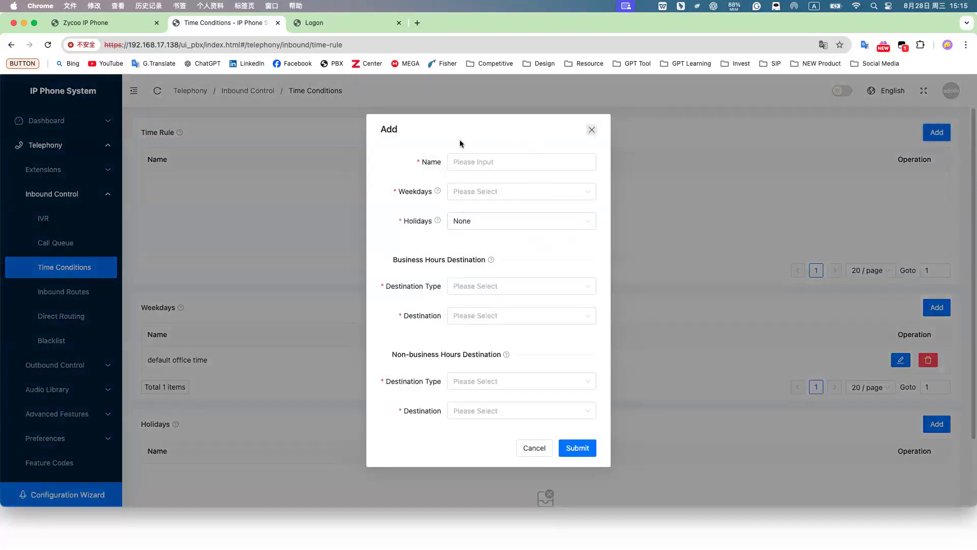
click(496, 161)
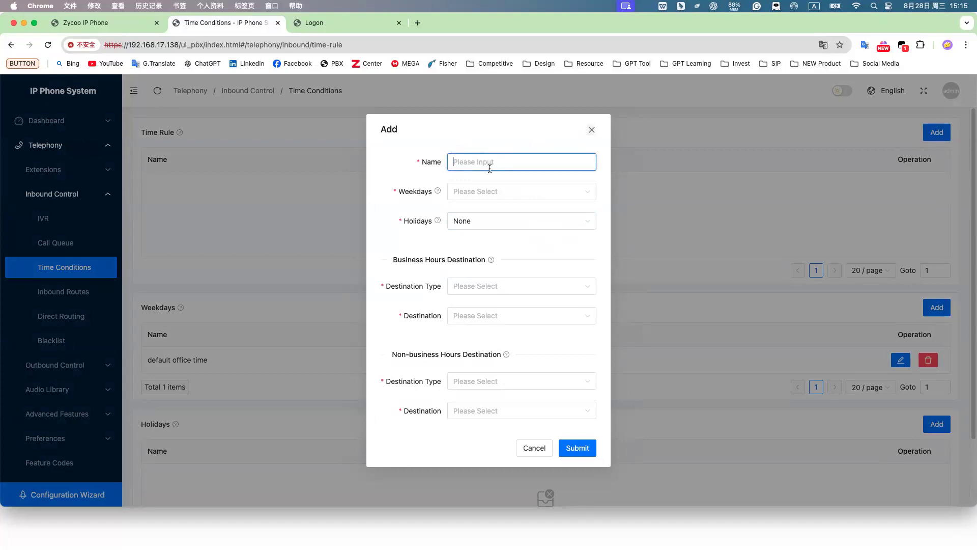
click(528, 273)
click(462, 288)
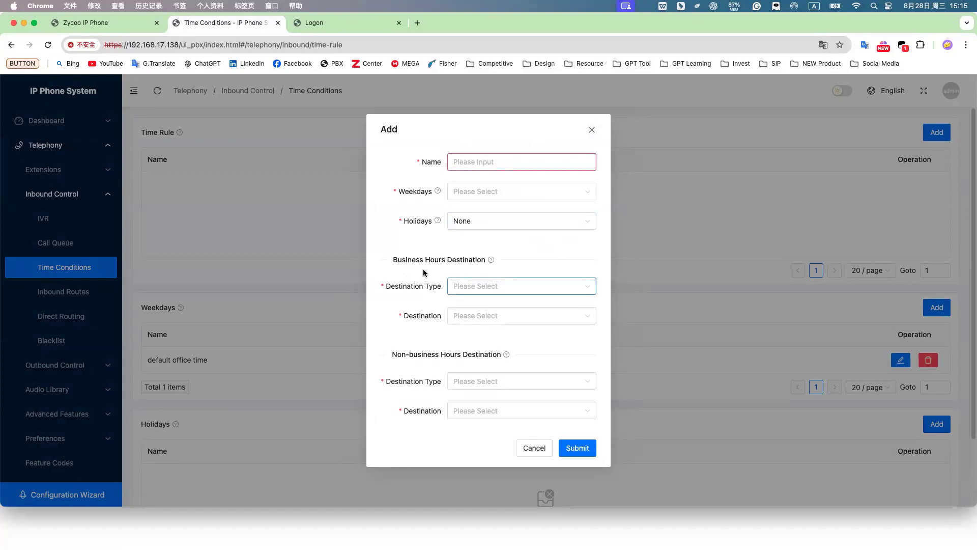
click(469, 288)
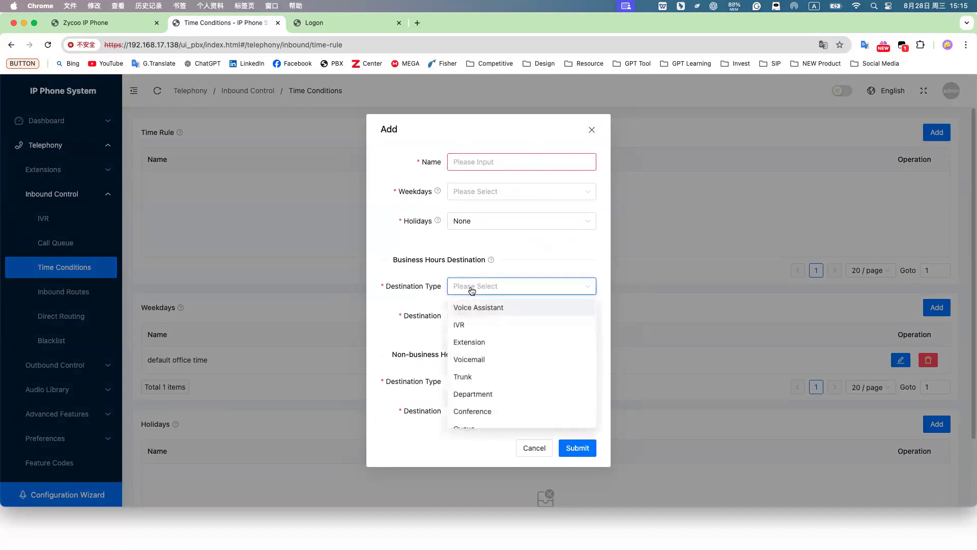
click(519, 267)
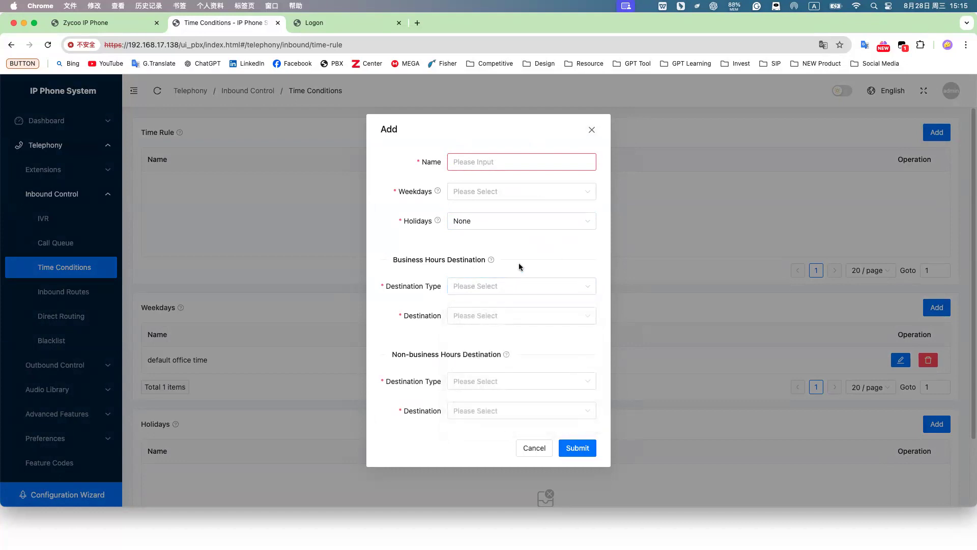
Step: Set the new time rule's business hours destination type to IVR and look through the other available types
click(509, 284)
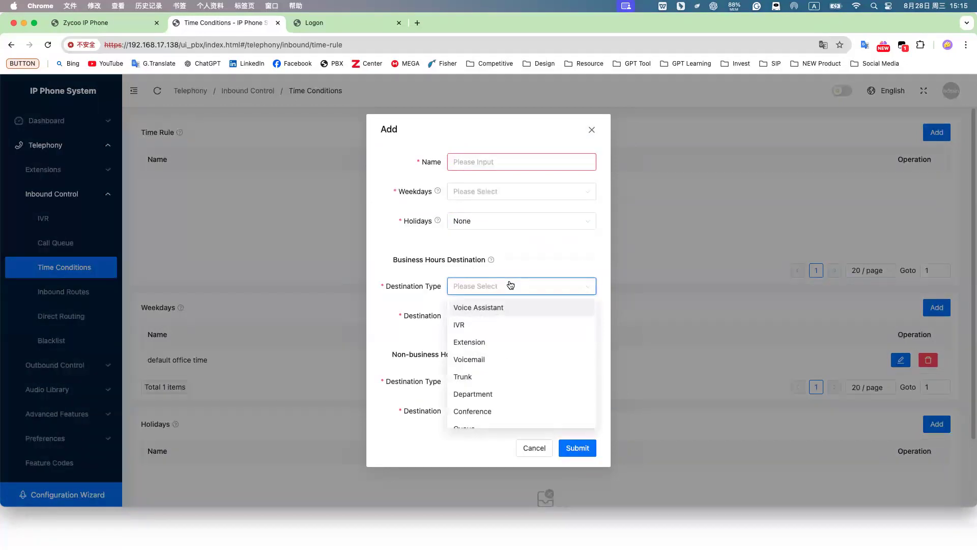
click(490, 326)
click(460, 286)
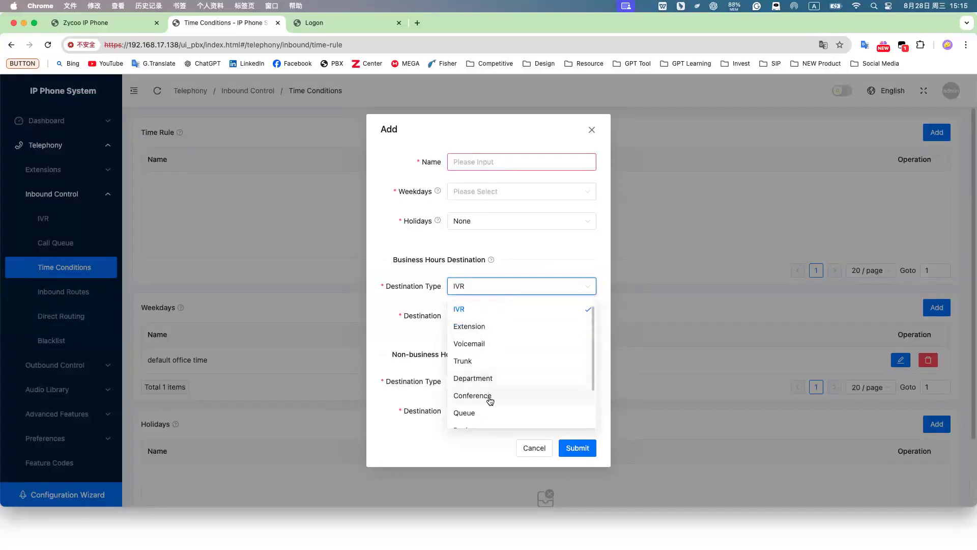
scroll(489, 407, down, 5)
scroll(488, 413, up, 5)
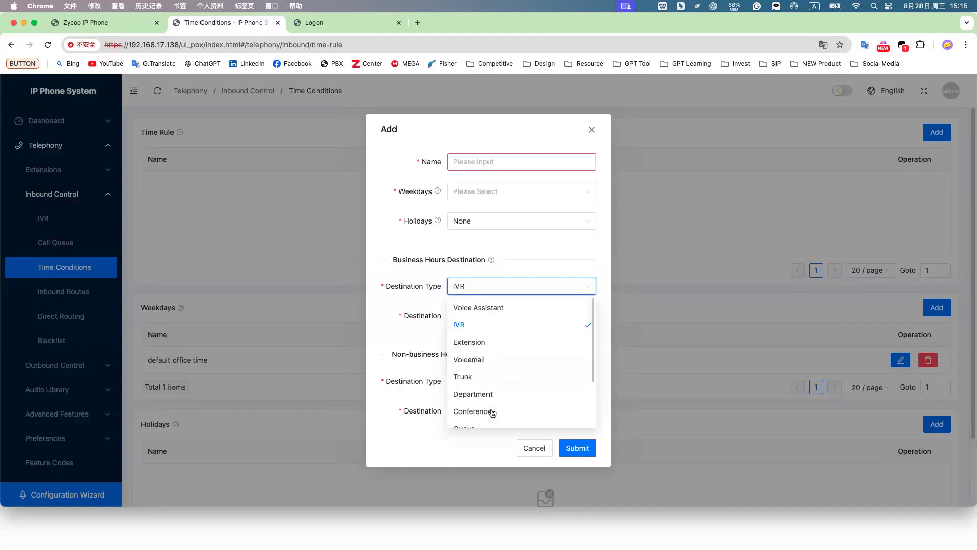
click(538, 268)
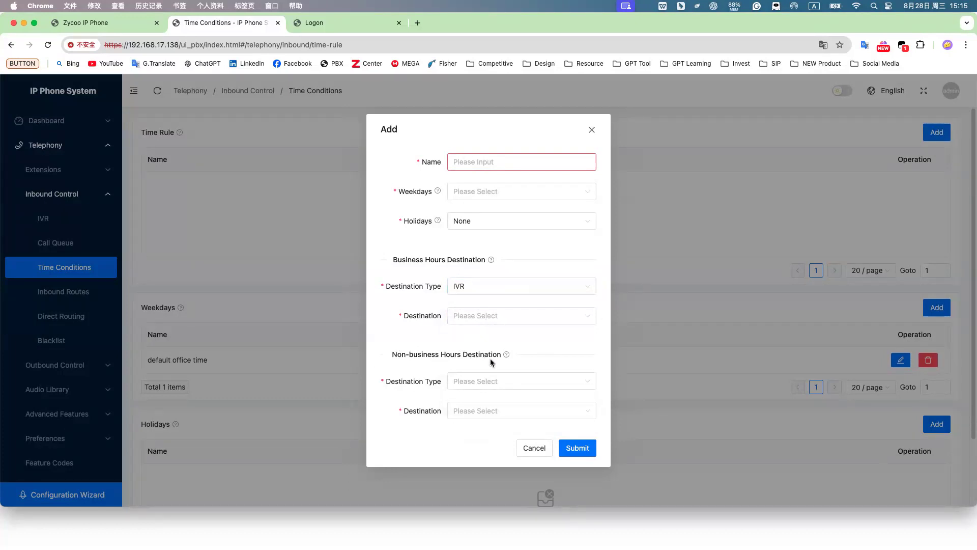
Step: Set the non-business hours destination type to Voice Assistant, and discard the new time rule
click(504, 388)
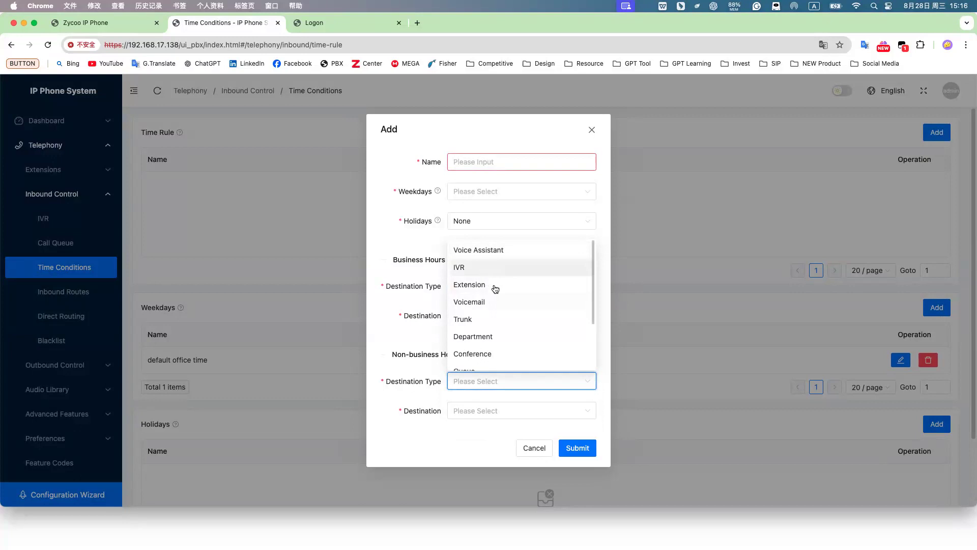
scroll(492, 308, down, 3)
scroll(491, 312, up, 3)
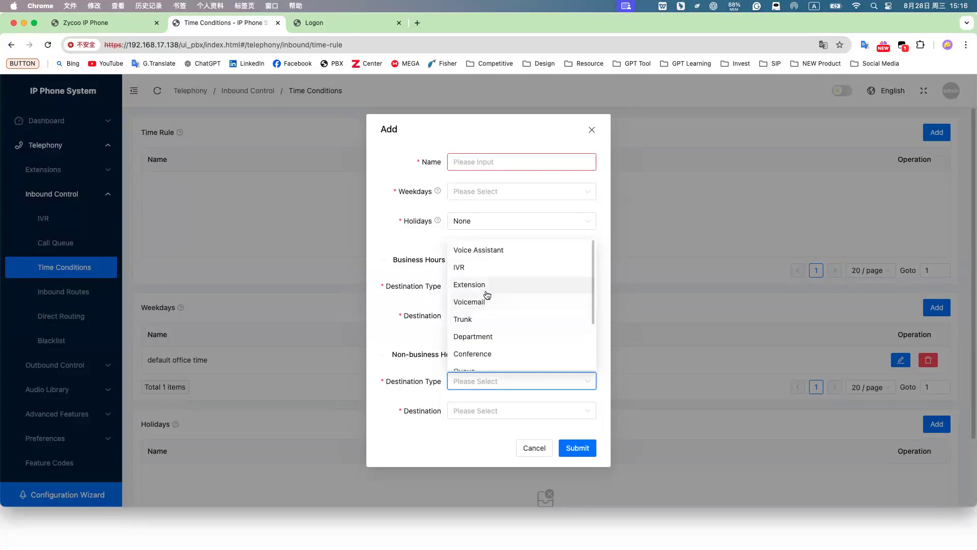
click(497, 252)
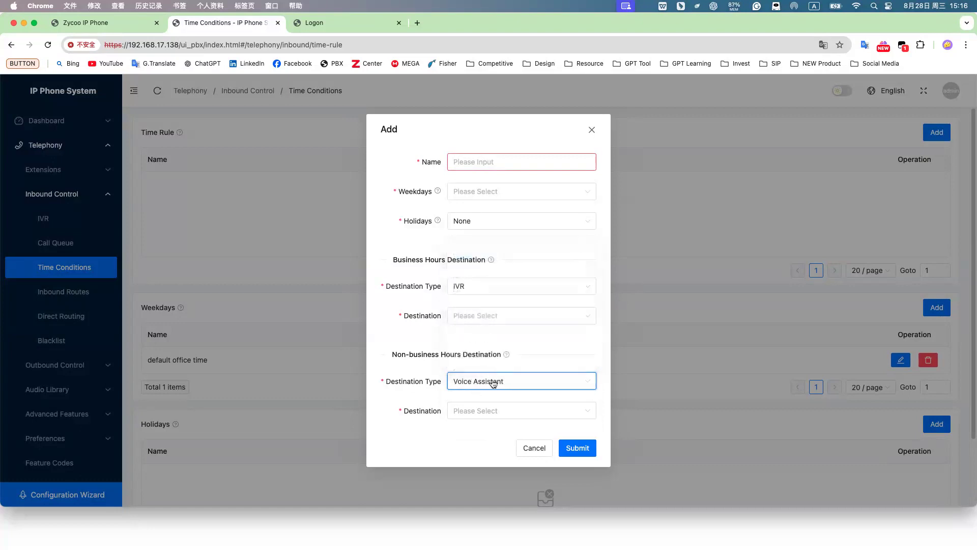
click(500, 394)
click(500, 395)
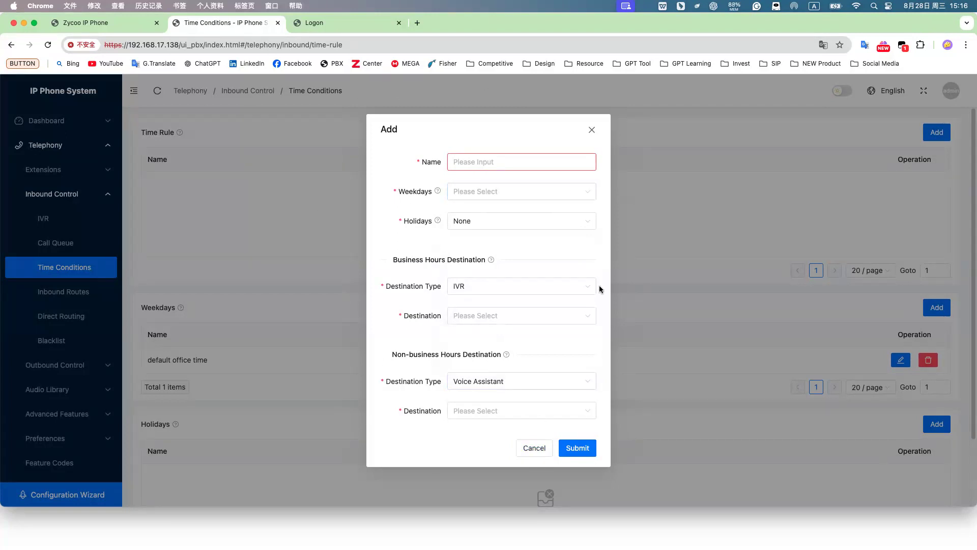
click(534, 448)
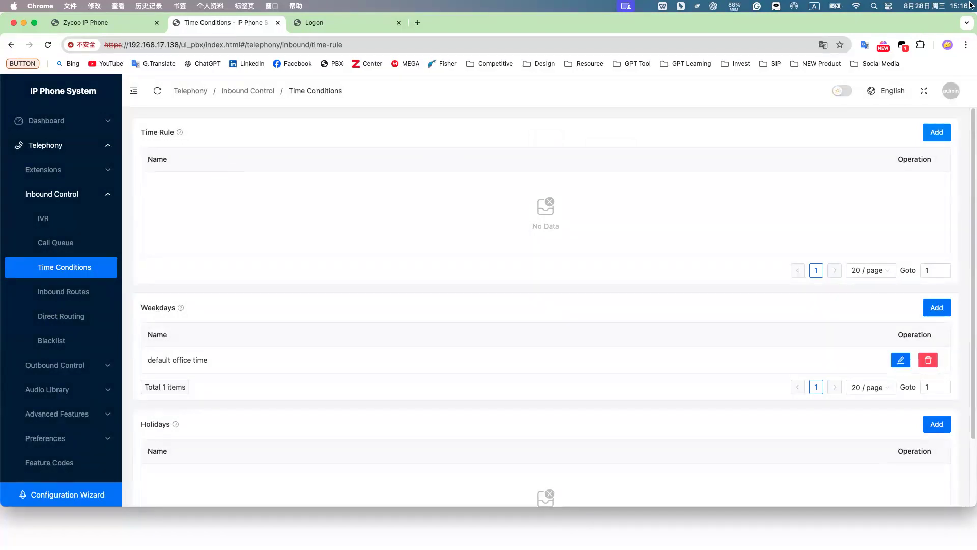
Step: Switch to the slide presentation and advance from "Step 11 -- Time Rules" to the "Step 11 -- Time Rules 2" slide
key(ctrl+Up)
click(329, 219)
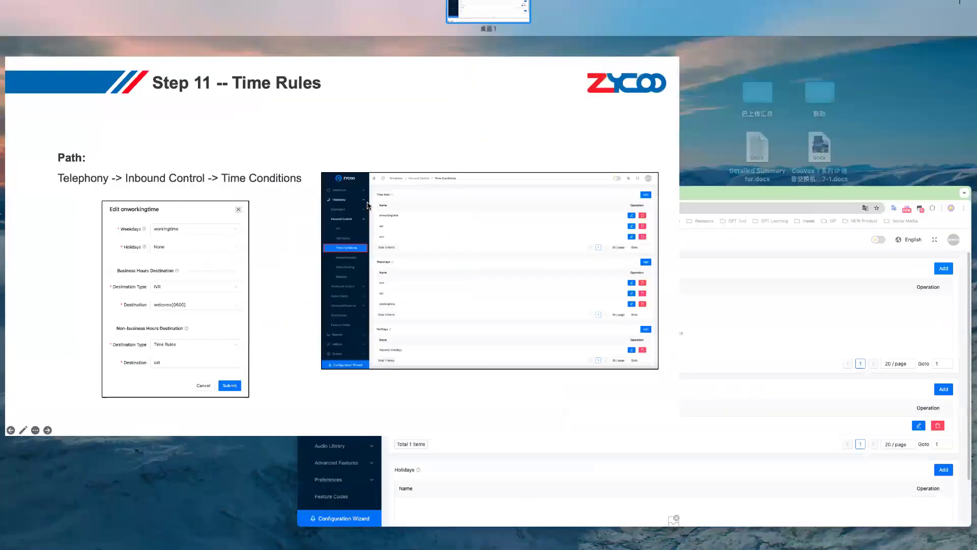
click(367, 202)
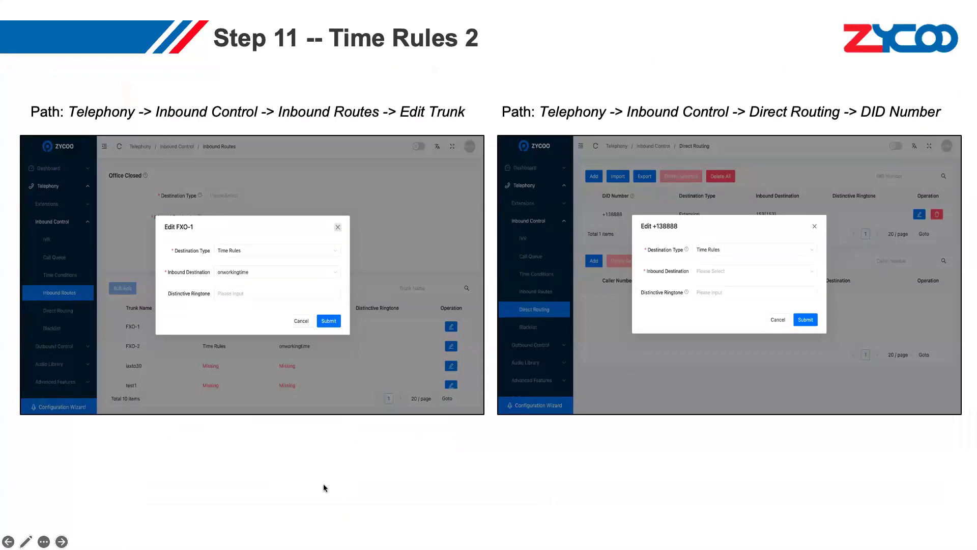